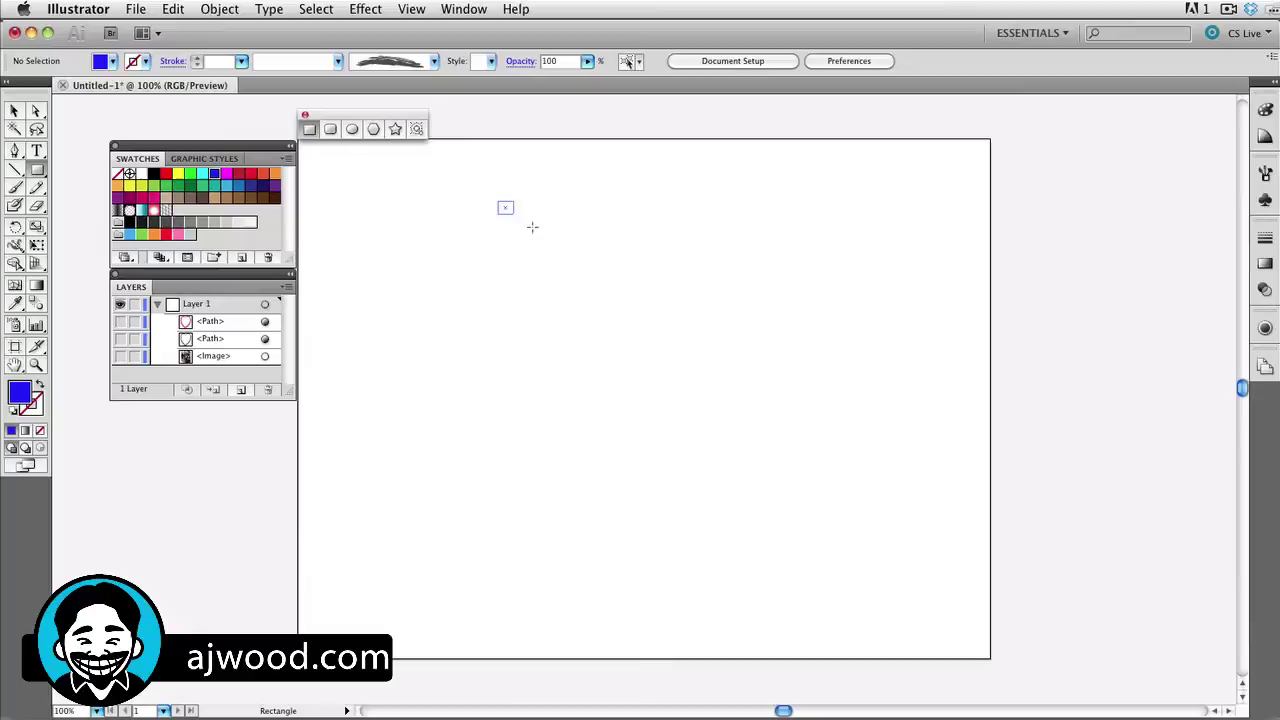
# - Draw a blue square, then overlapping yellow and red rectangles, the red one 204 × 210 px
pyautogui.moveTo(532, 227); pyautogui.dragTo(652, 364)
pyautogui.press('shift+super+a')
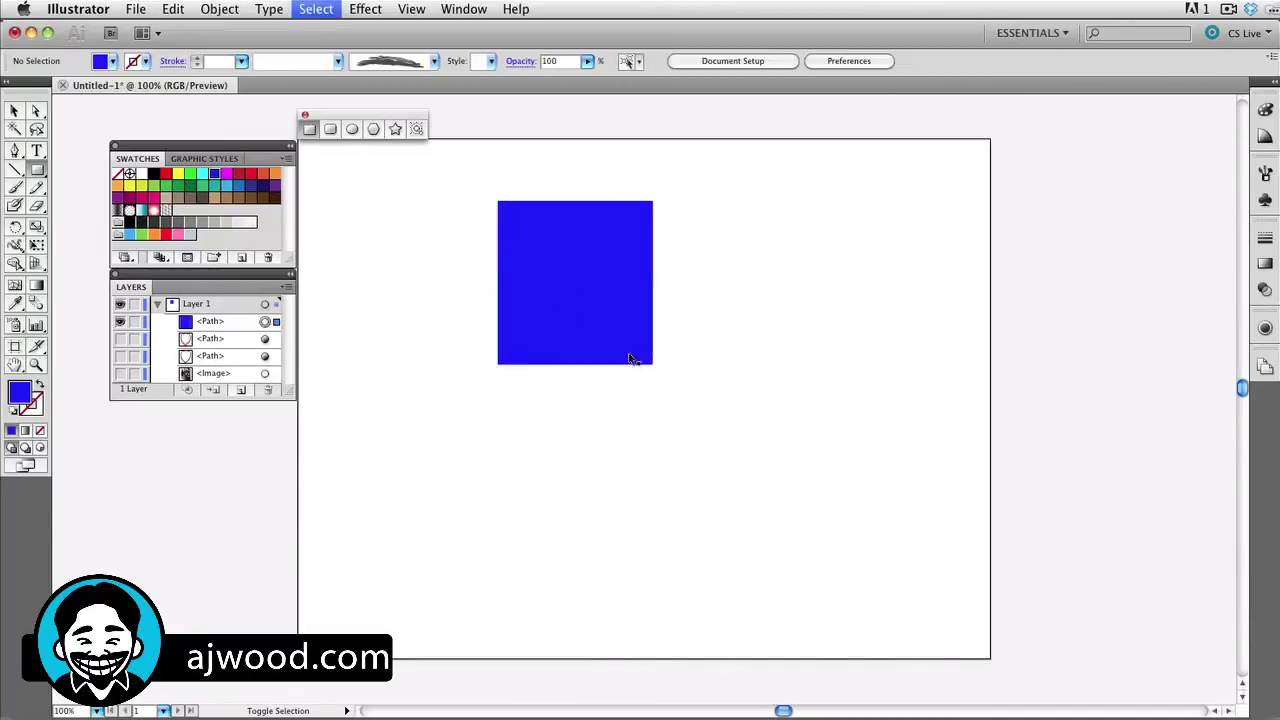
pyautogui.click(180, 174)
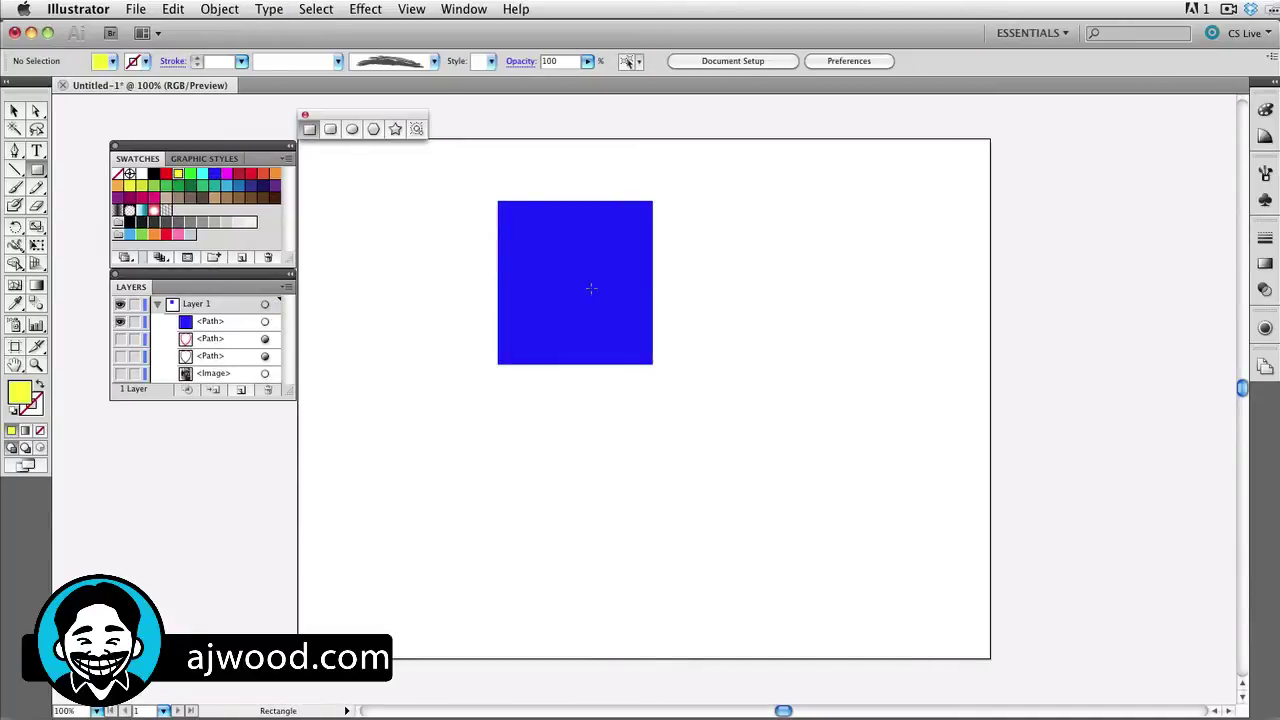
pyautogui.moveTo(592, 283); pyautogui.dragTo(725, 450)
pyautogui.press('shift+super+a')
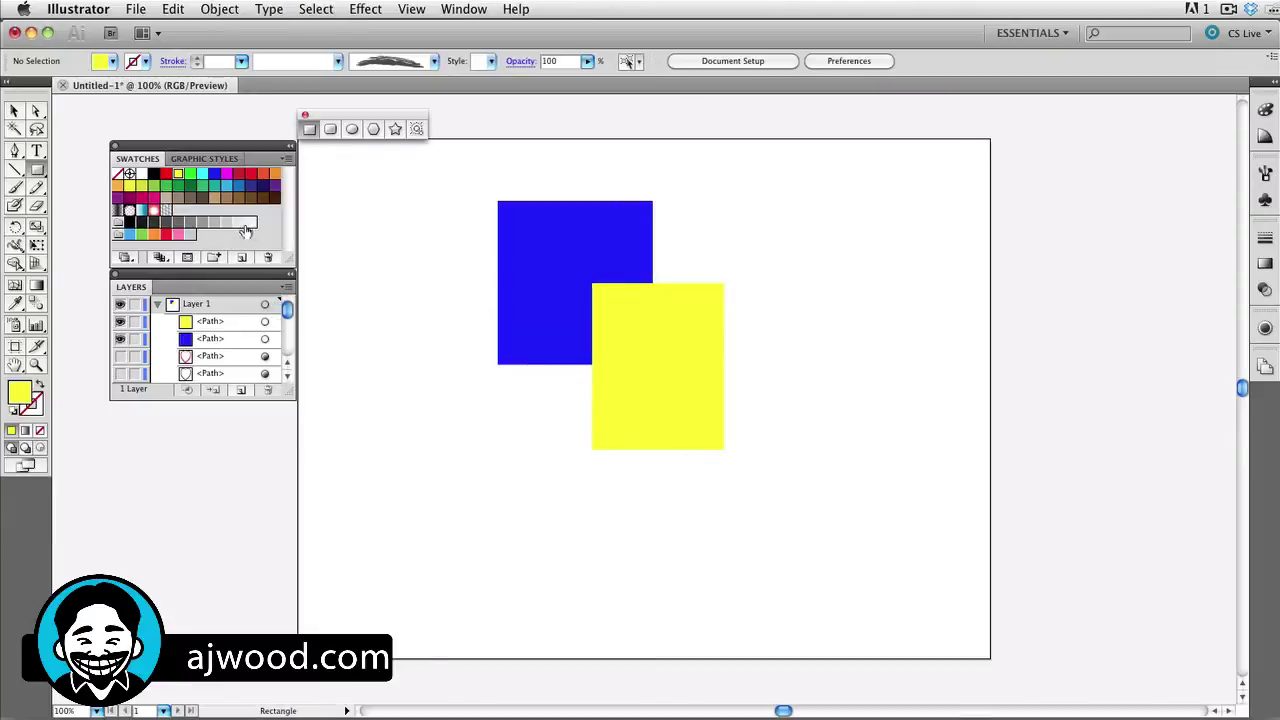
pyautogui.click(166, 175)
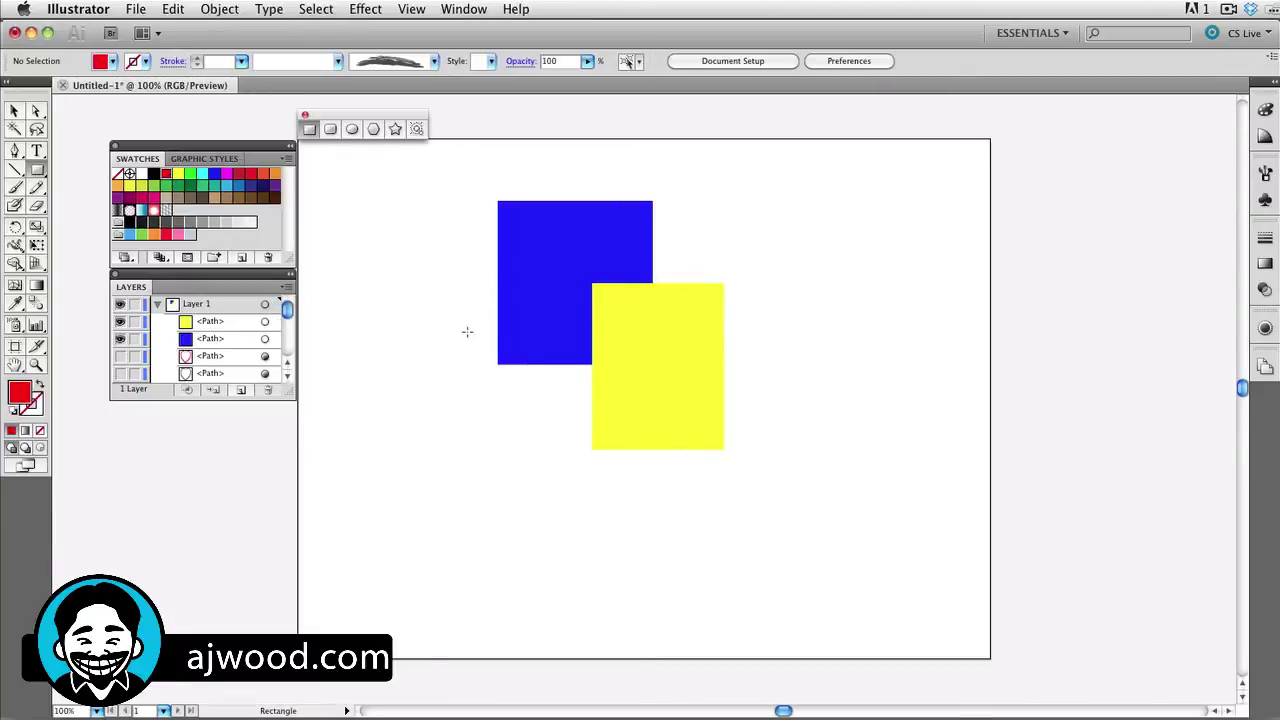
pyautogui.moveTo(452, 304); pyautogui.dragTo(629, 486)
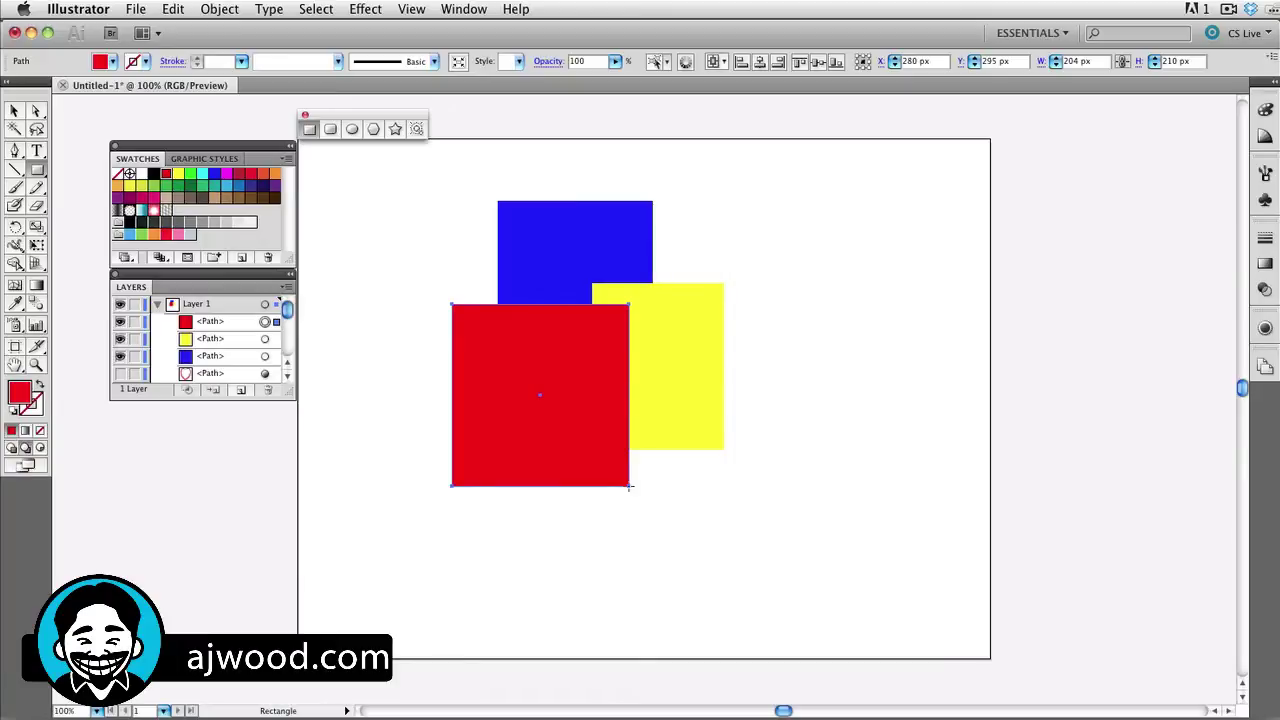
# - Draw a large green circle behind the coloured squares with the Ellipse tool
pyautogui.press('super+shift+a')
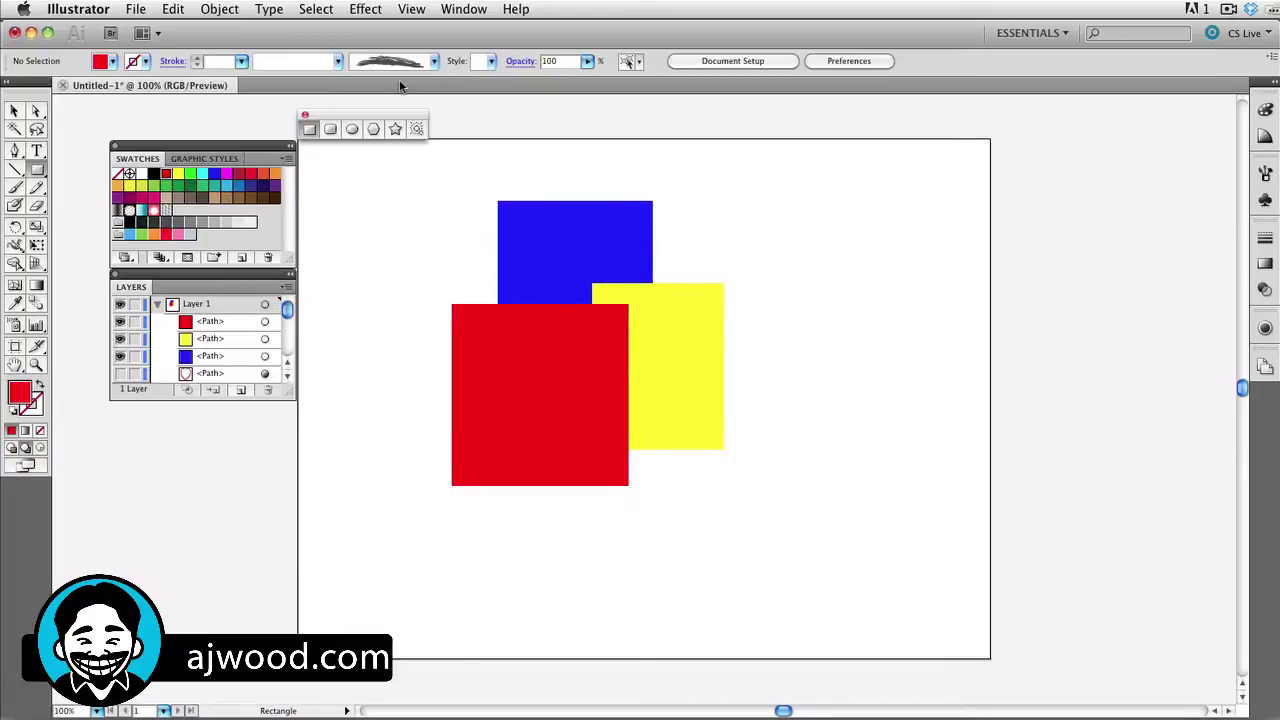
pyautogui.click(351, 131)
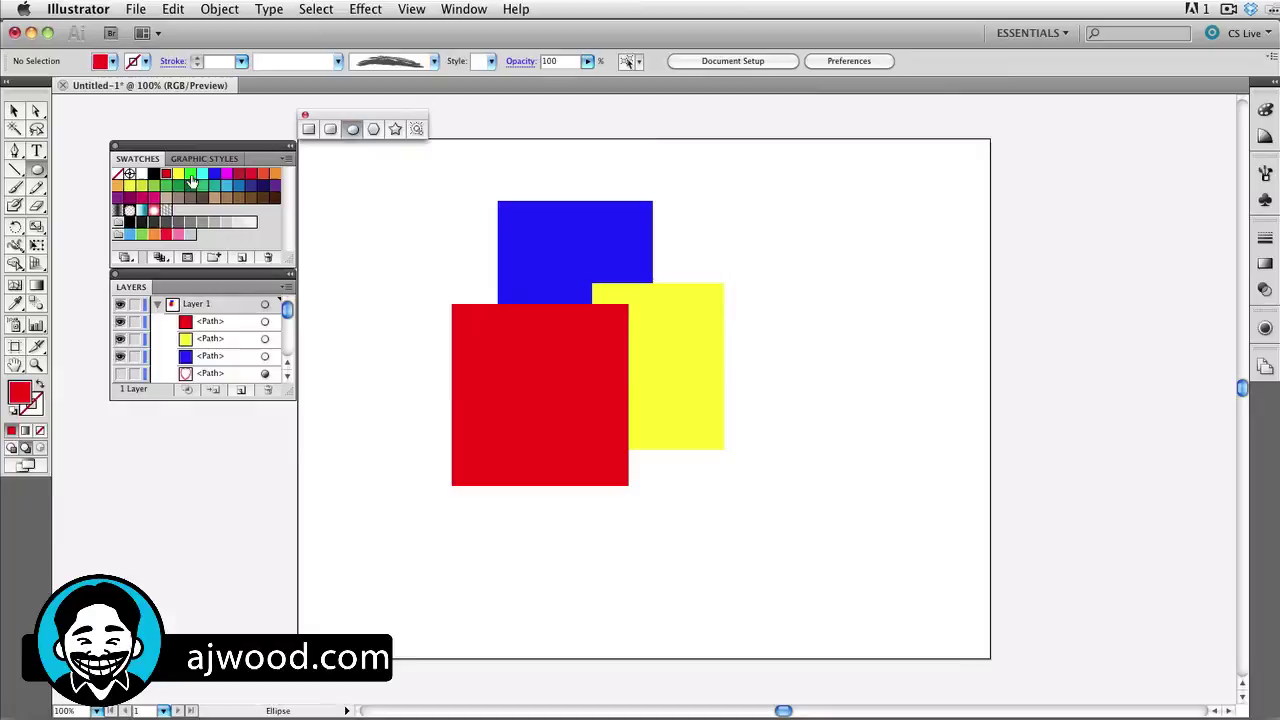
pyautogui.click(190, 175)
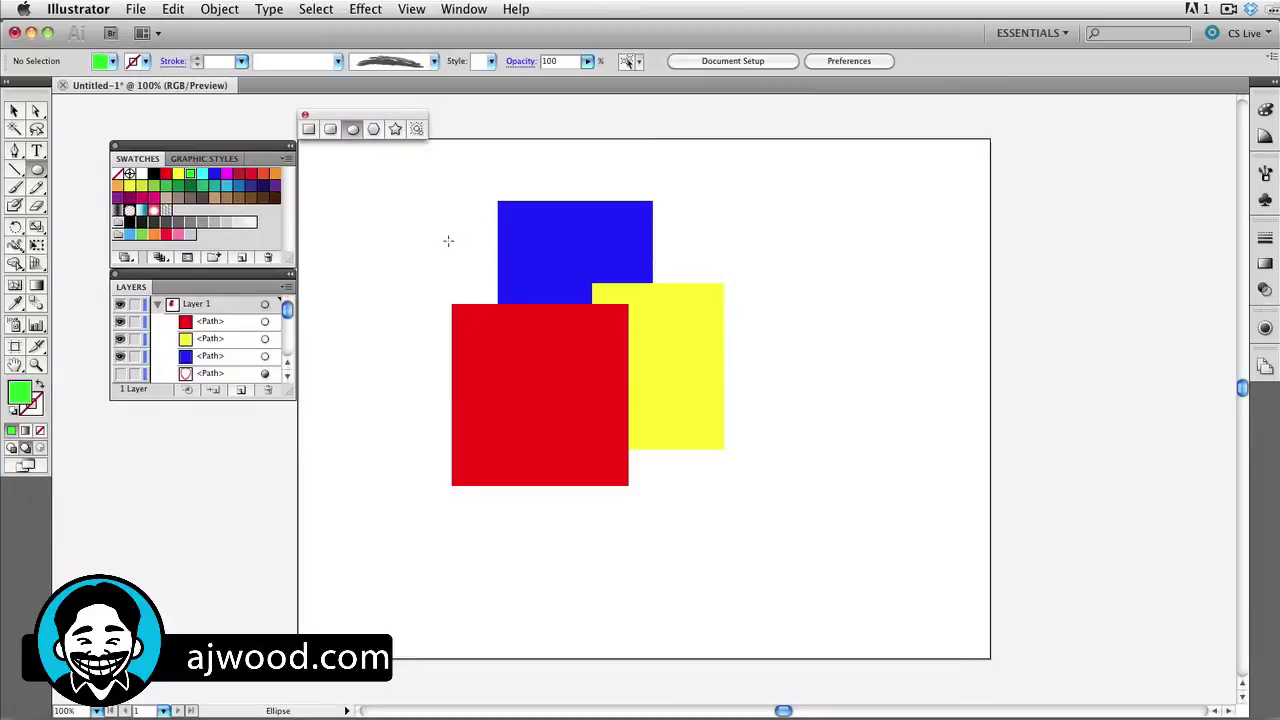
pyautogui.moveTo(439, 229); pyautogui.dragTo(725, 526)
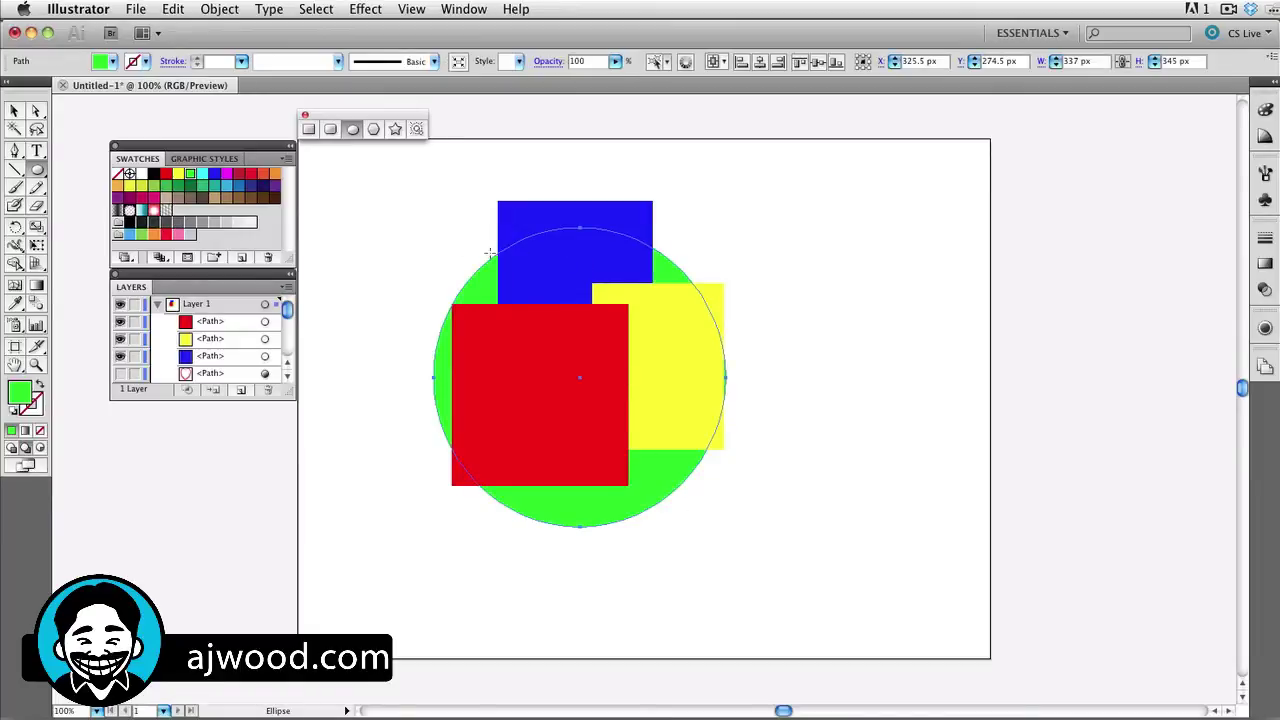
# - Draw a big magenta star, about 512 × 527 px, behind the shapes
pyautogui.keyDown('super'); pyautogui.click(392, 211); pyautogui.keyUp('super')
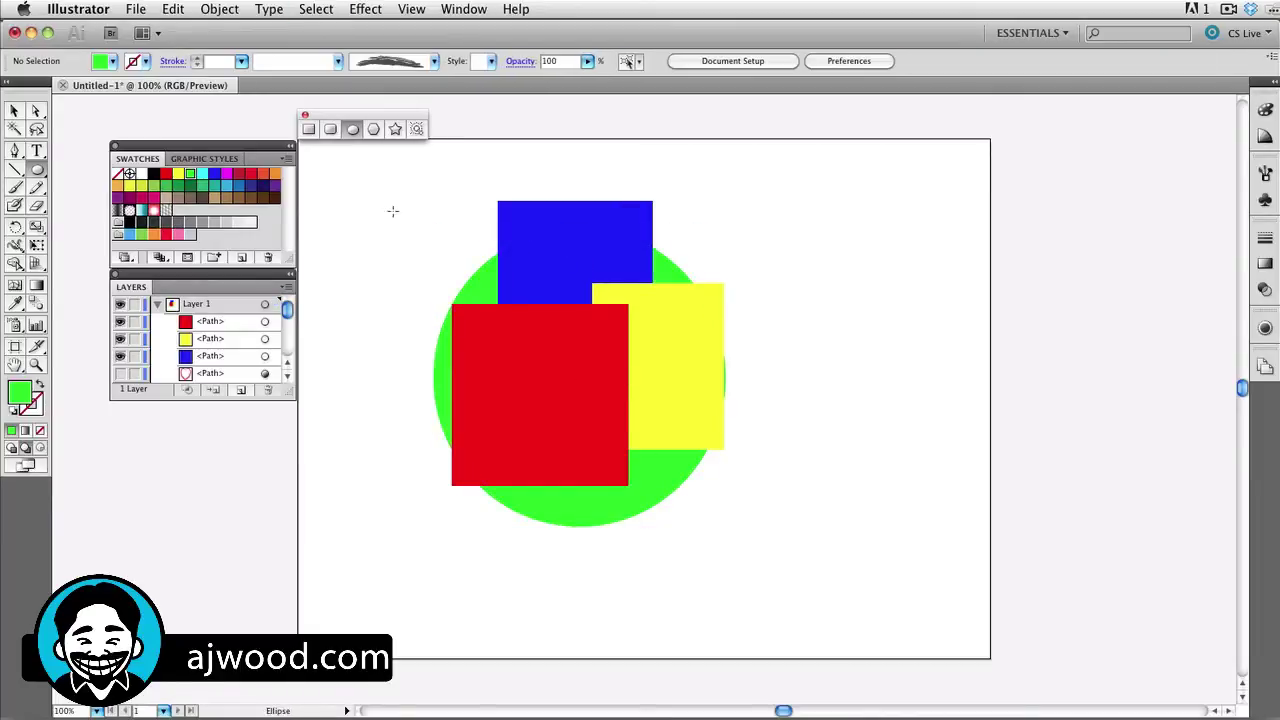
pyautogui.click(395, 130)
pyautogui.click(226, 174)
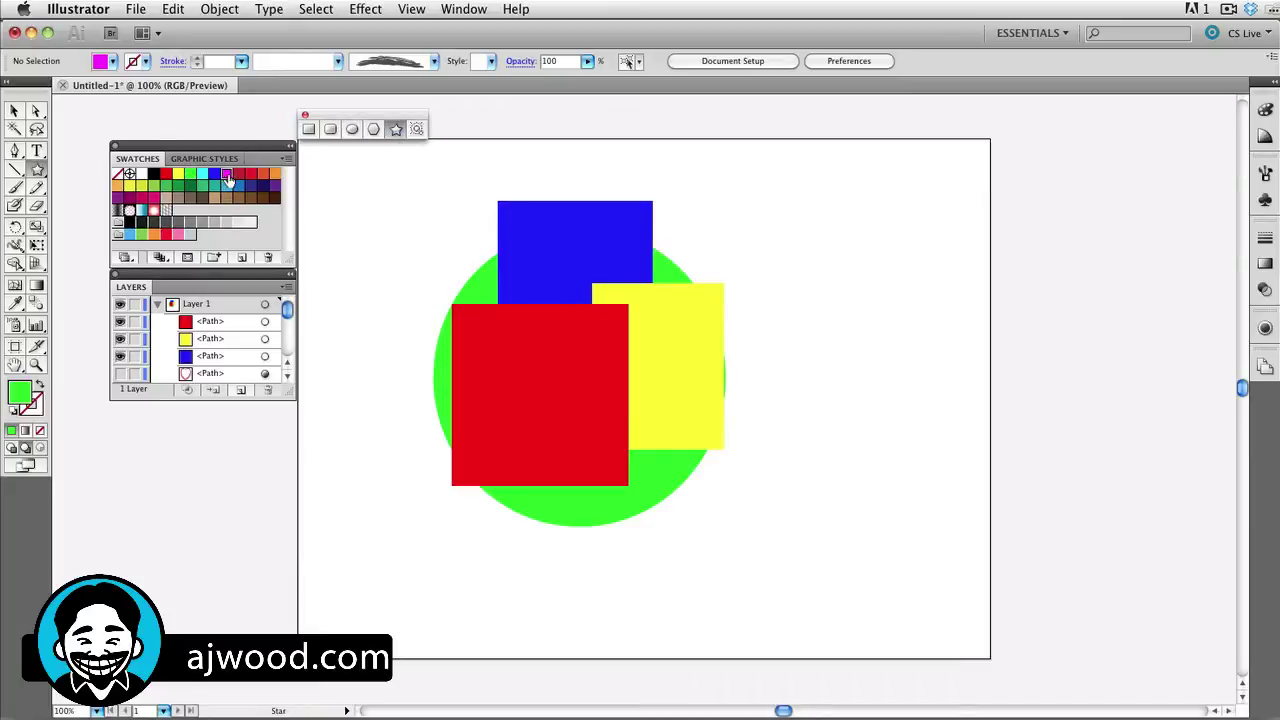
pyautogui.moveTo(691, 218); pyautogui.dragTo(538, 577)
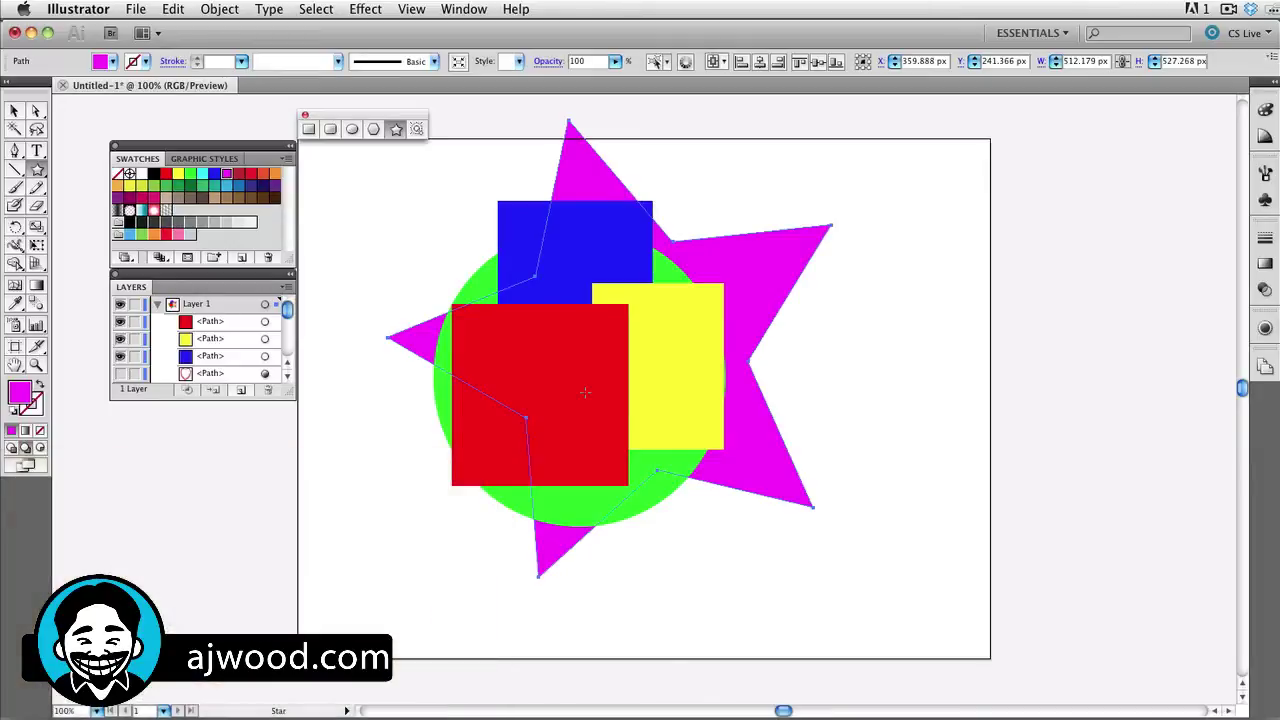
# - Using Draw Inside, draw a 191 × 185 px yellow circle clipped within the red square and reposition it
pyautogui.press('v')
pyautogui.click(578, 380)
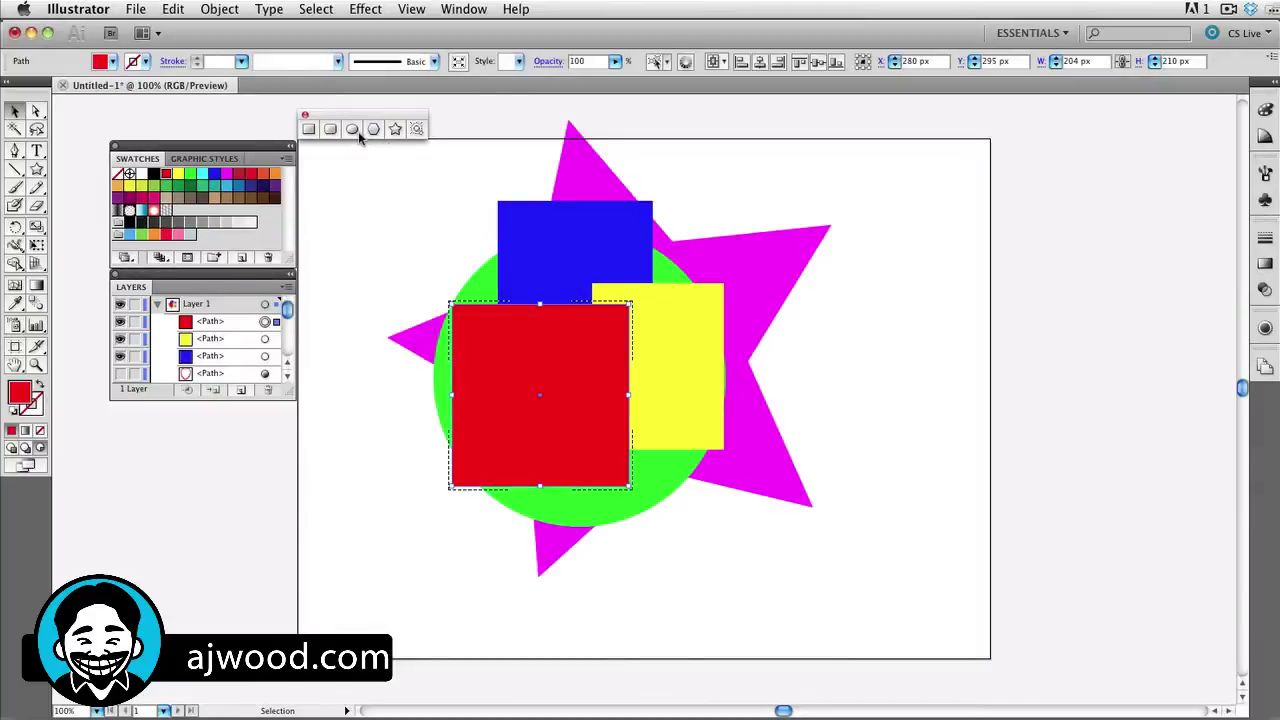
pyautogui.click(352, 130)
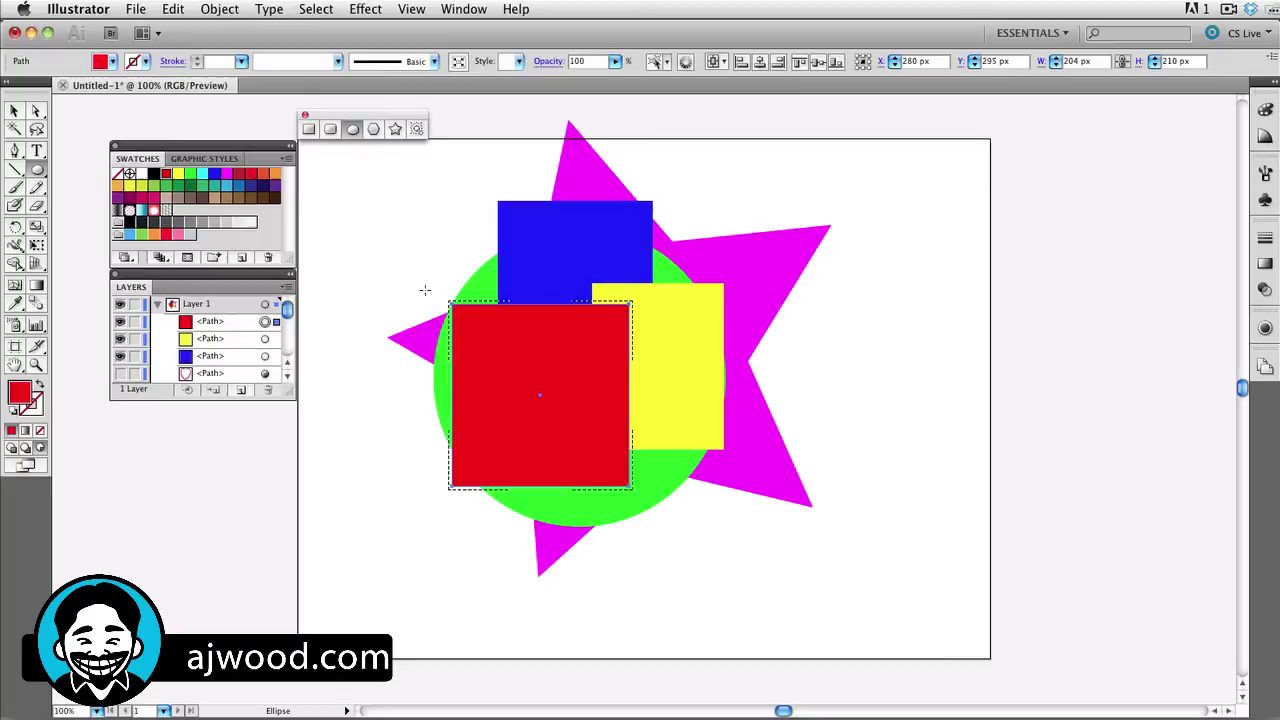
pyautogui.moveTo(377, 258); pyautogui.dragTo(542, 418)
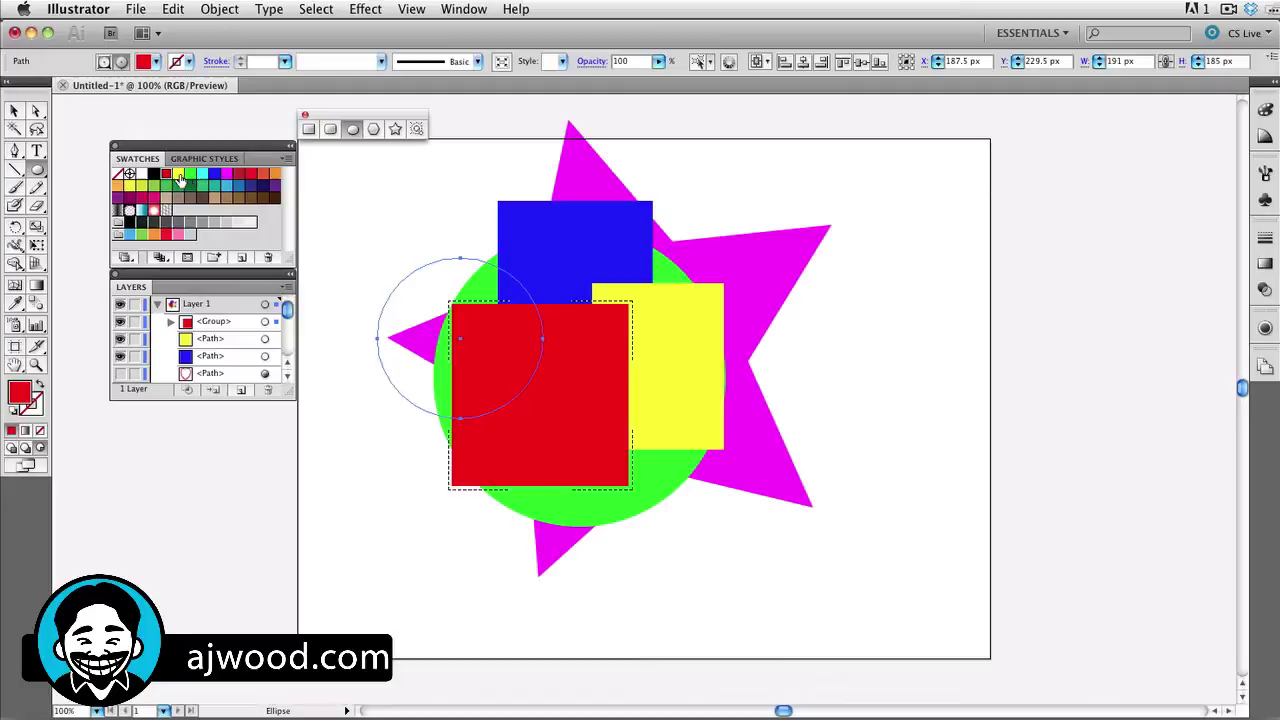
pyautogui.click(179, 175)
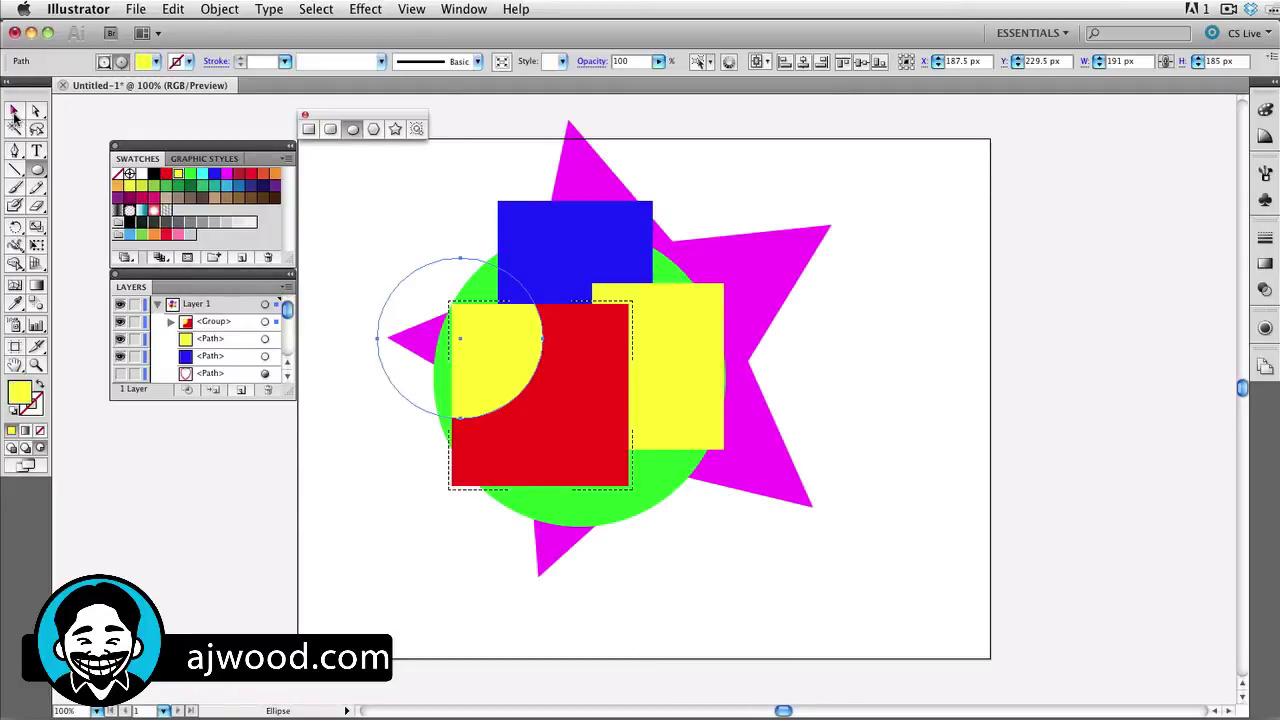
pyautogui.click(14, 112)
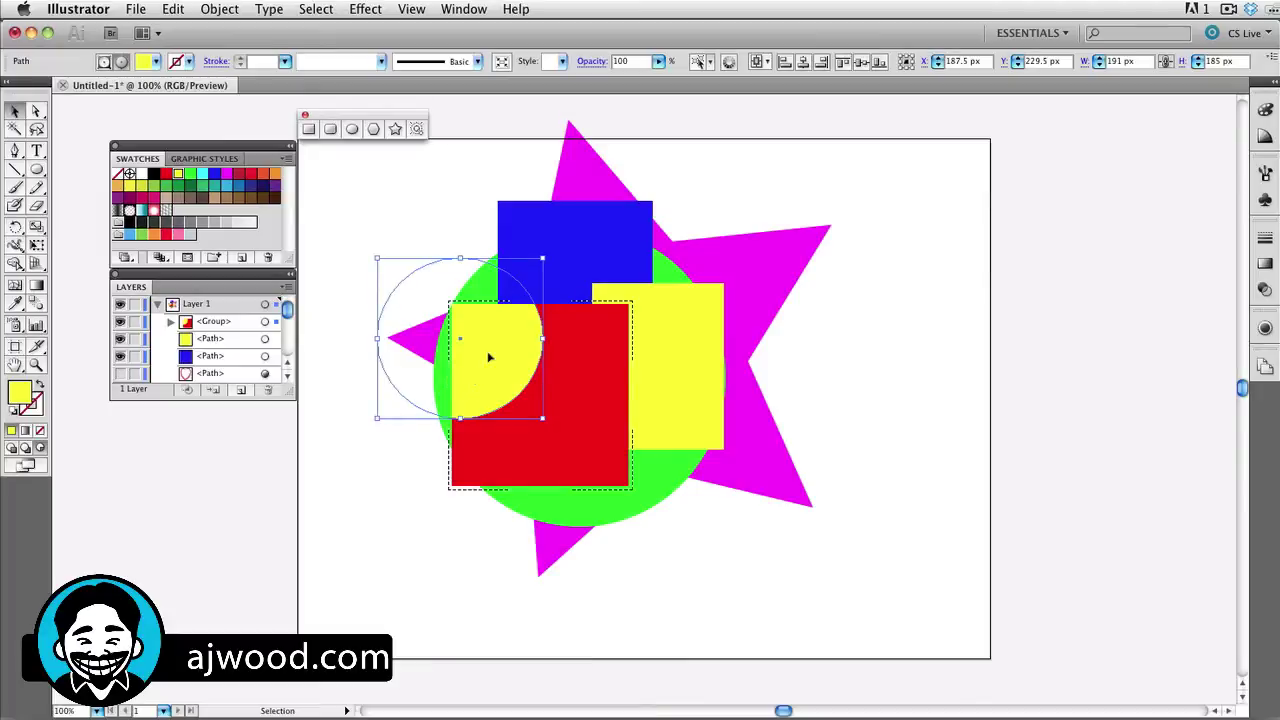
pyautogui.moveTo(489, 357); pyautogui.dragTo(497, 445)
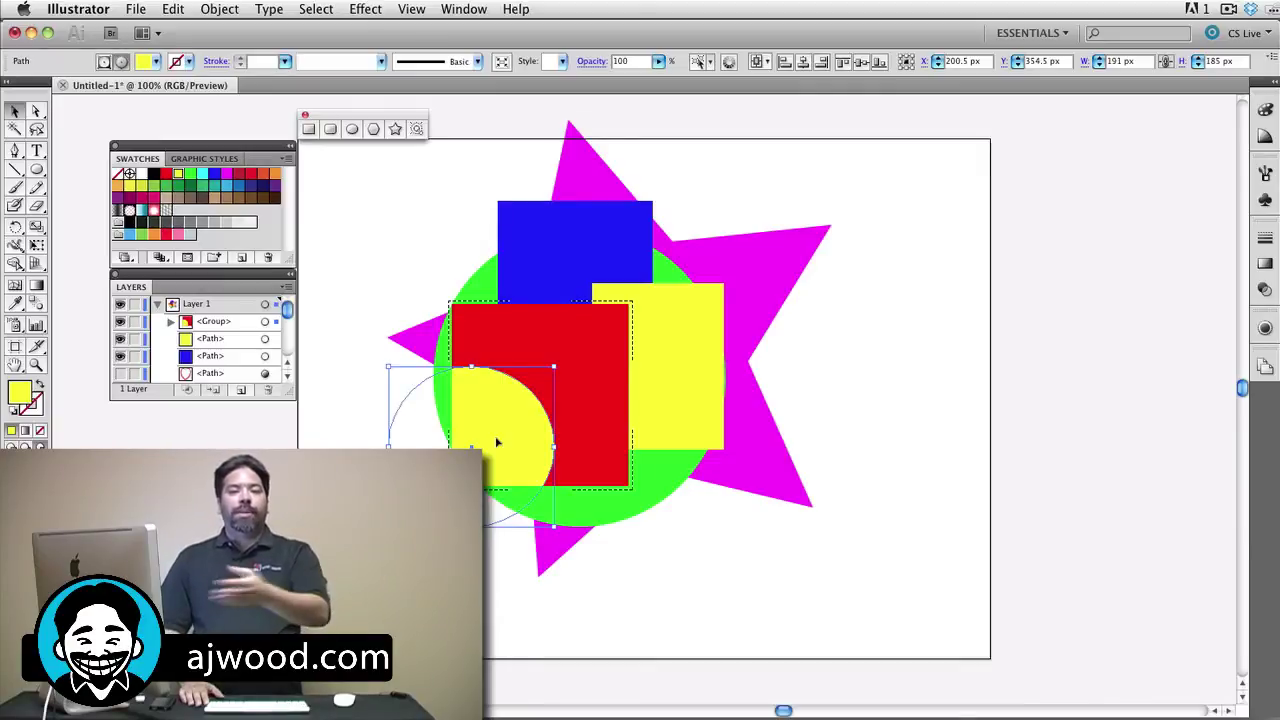
# - Delete all practice shapes and unhide the photo's <Image> layer
pyautogui.press('super+a')
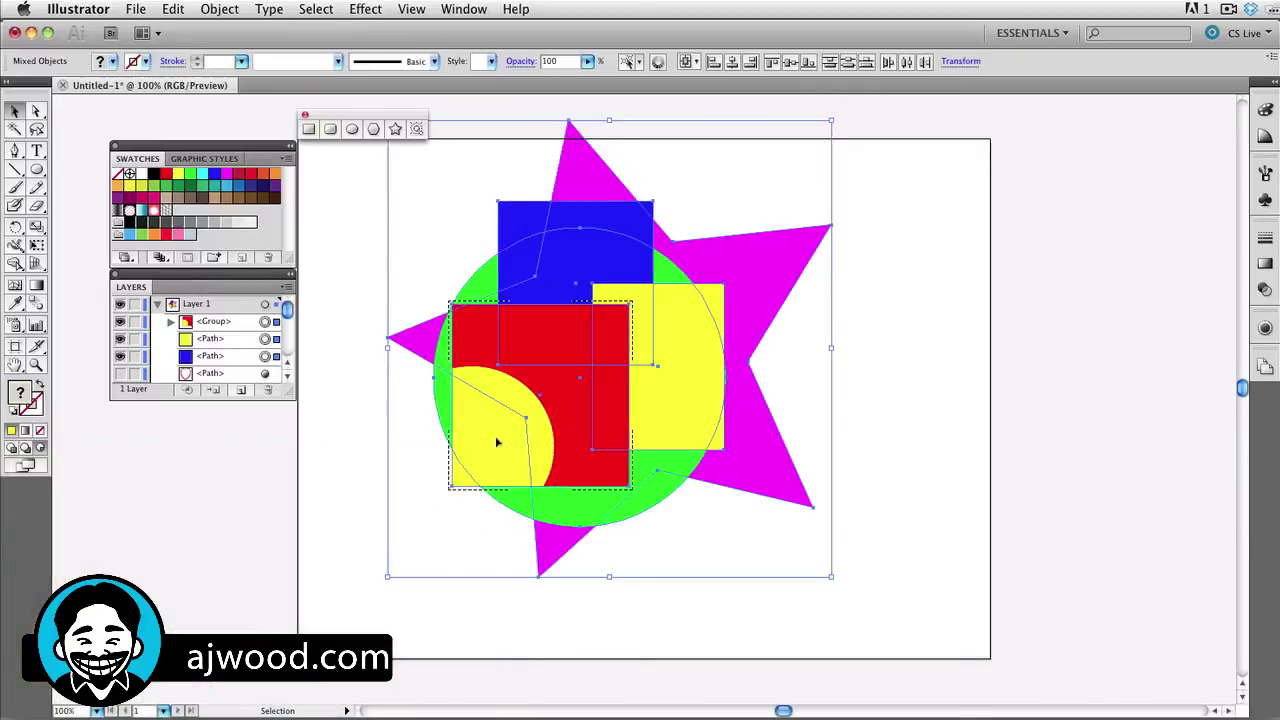
pyautogui.press('Delete')
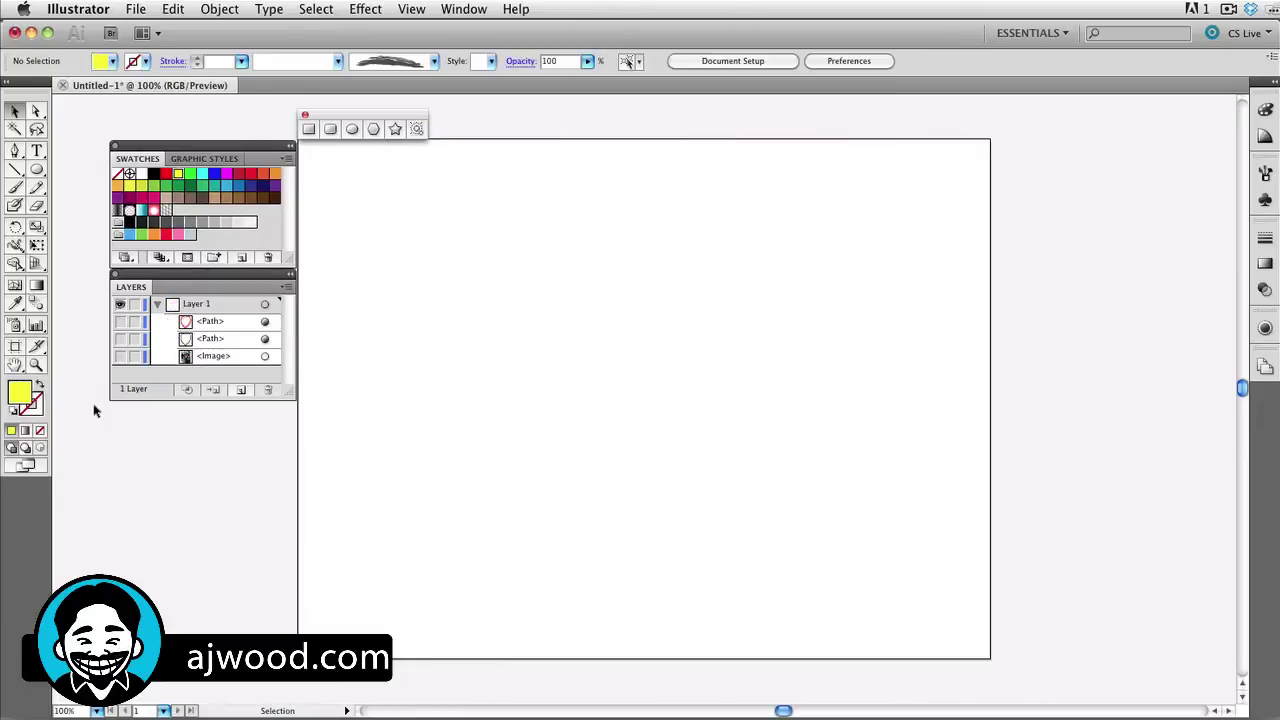
pyautogui.click(120, 356)
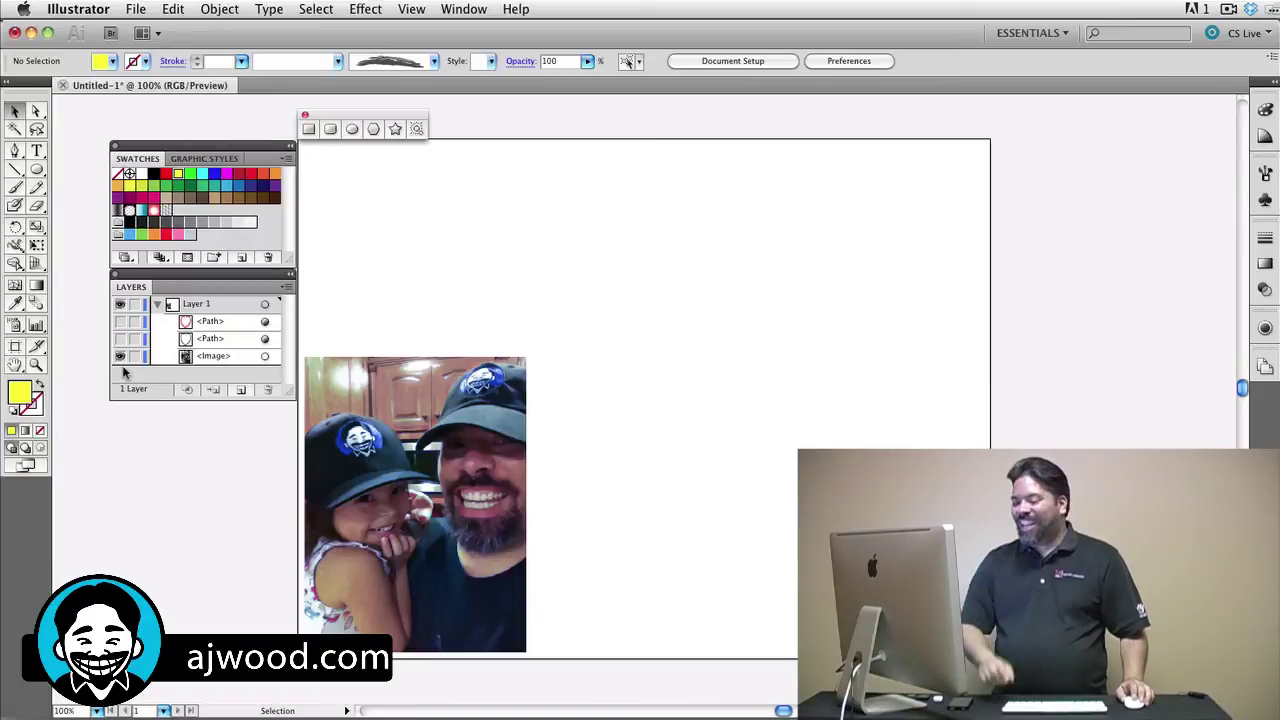
# - Show the heart outline, then cut the photo and paste it into the heart in Draw Inside mode
pyautogui.click(120, 338)
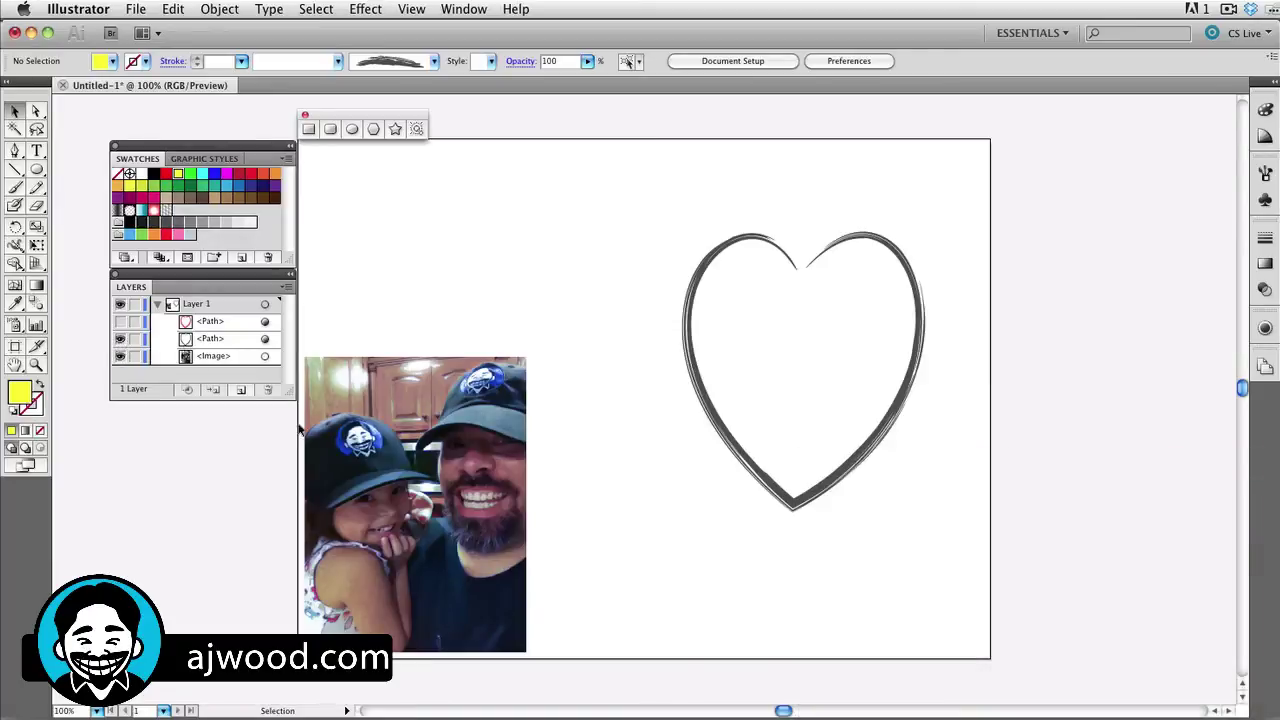
pyautogui.moveTo(654, 243); pyautogui.dragTo(758, 368)
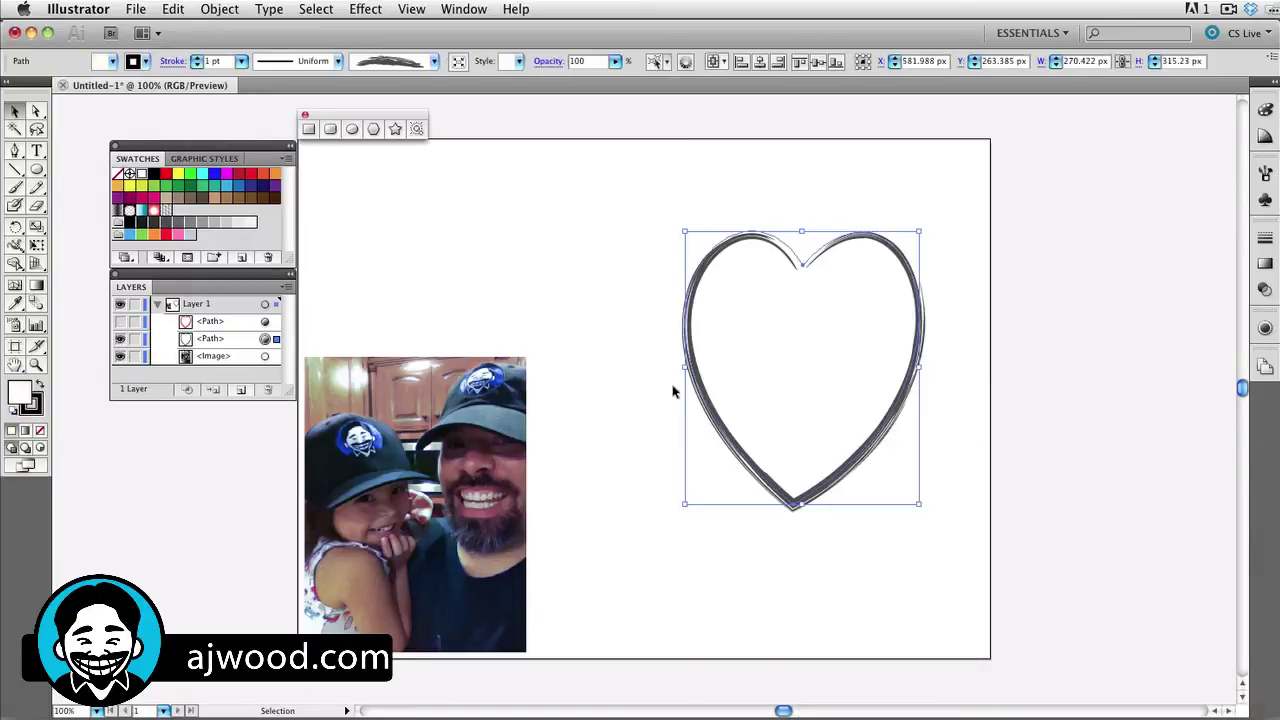
pyautogui.click(39, 449)
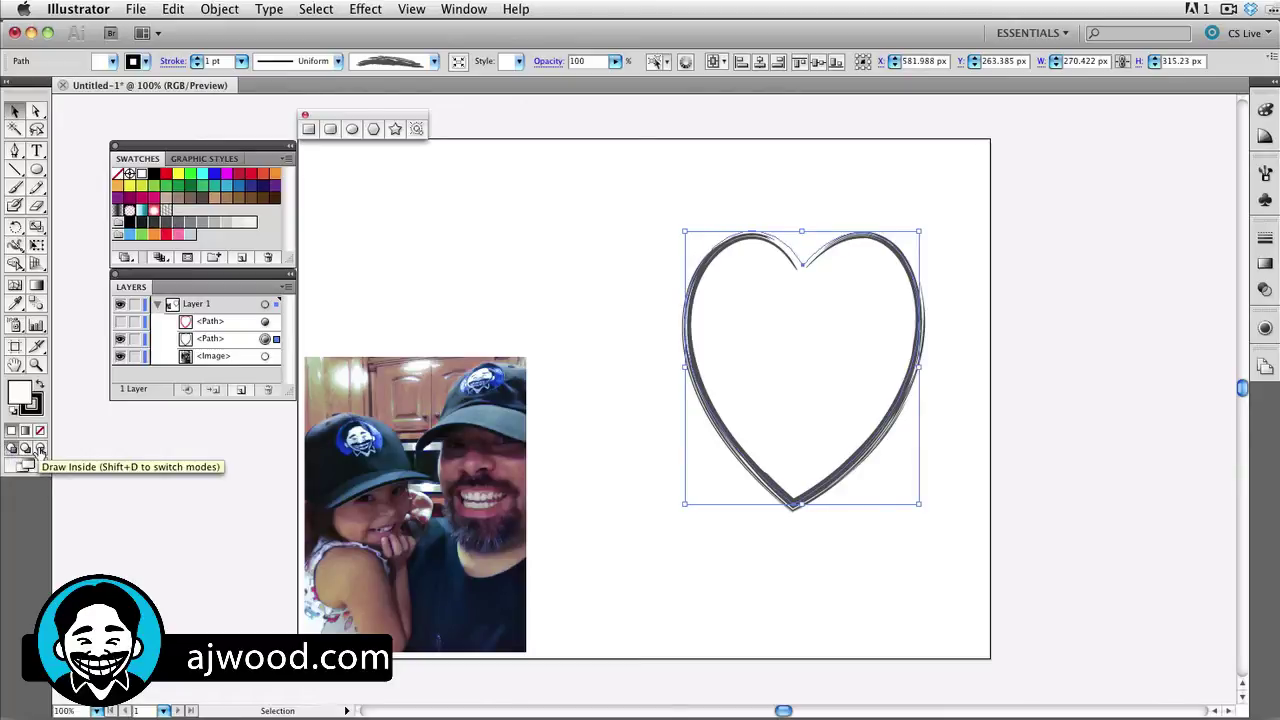
pyautogui.click(345, 481)
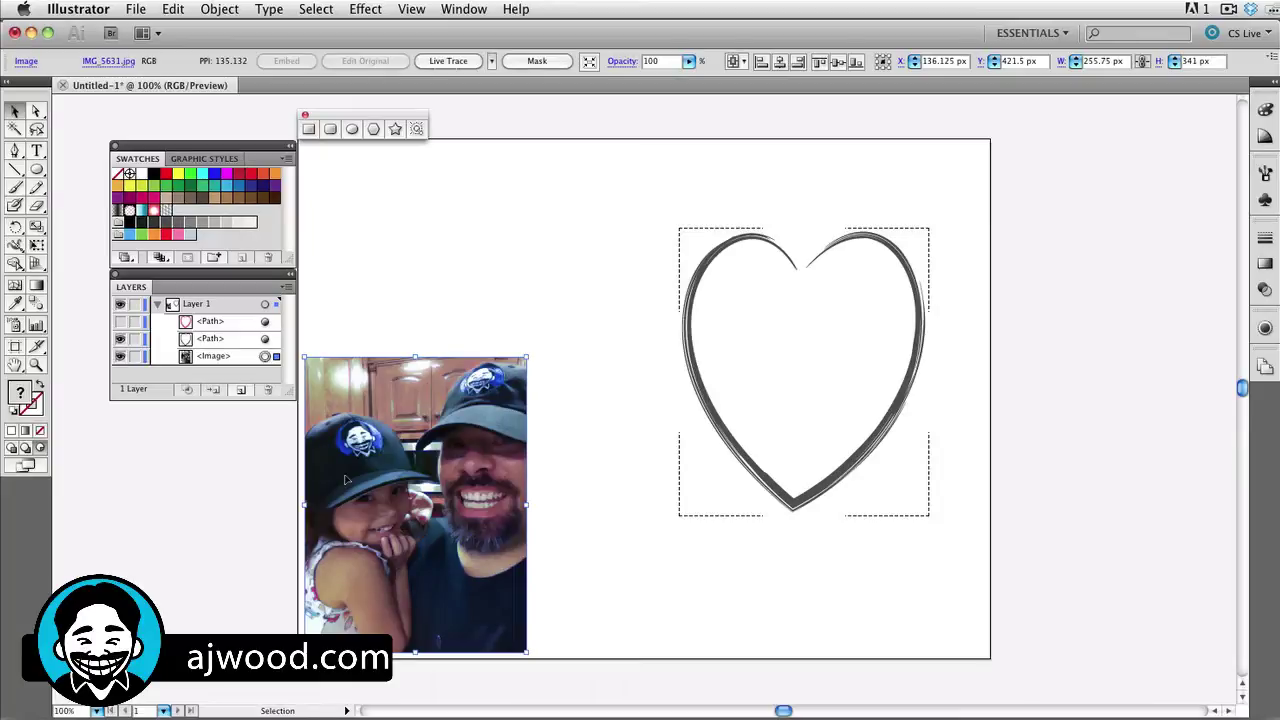
pyautogui.press('a')
pyautogui.press('super+x')
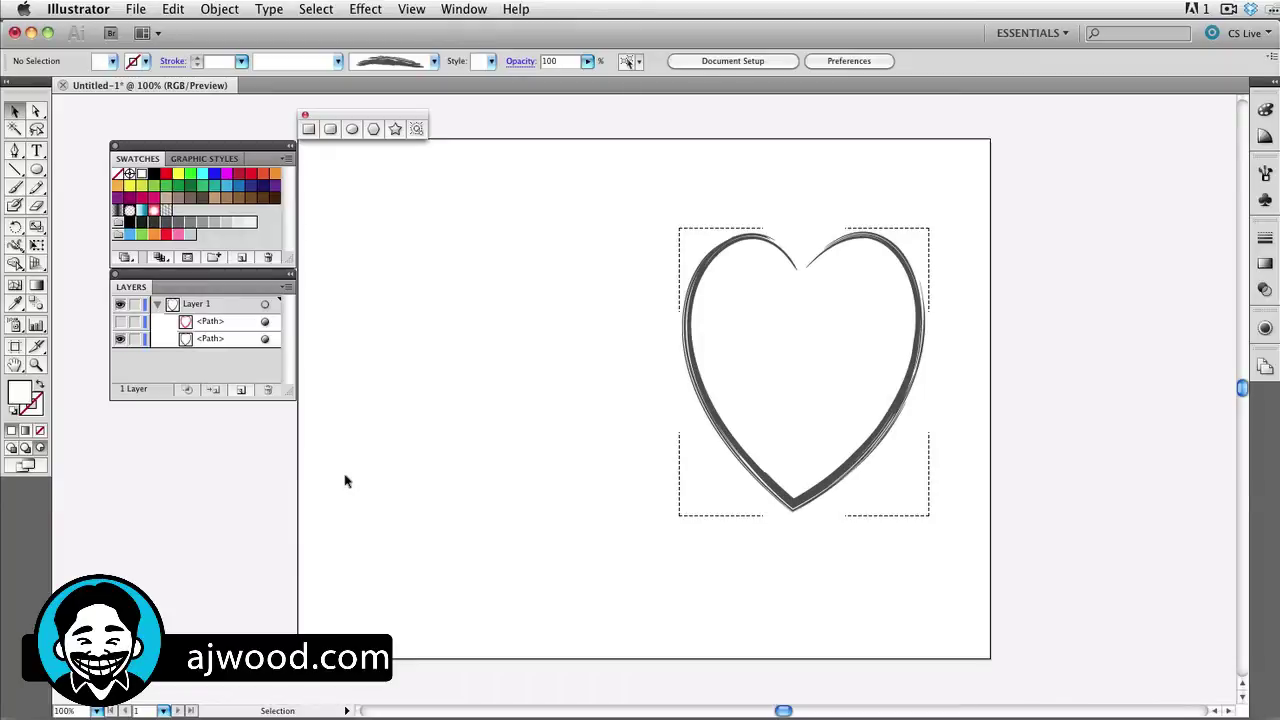
pyautogui.moveTo(640, 264); pyautogui.dragTo(727, 347)
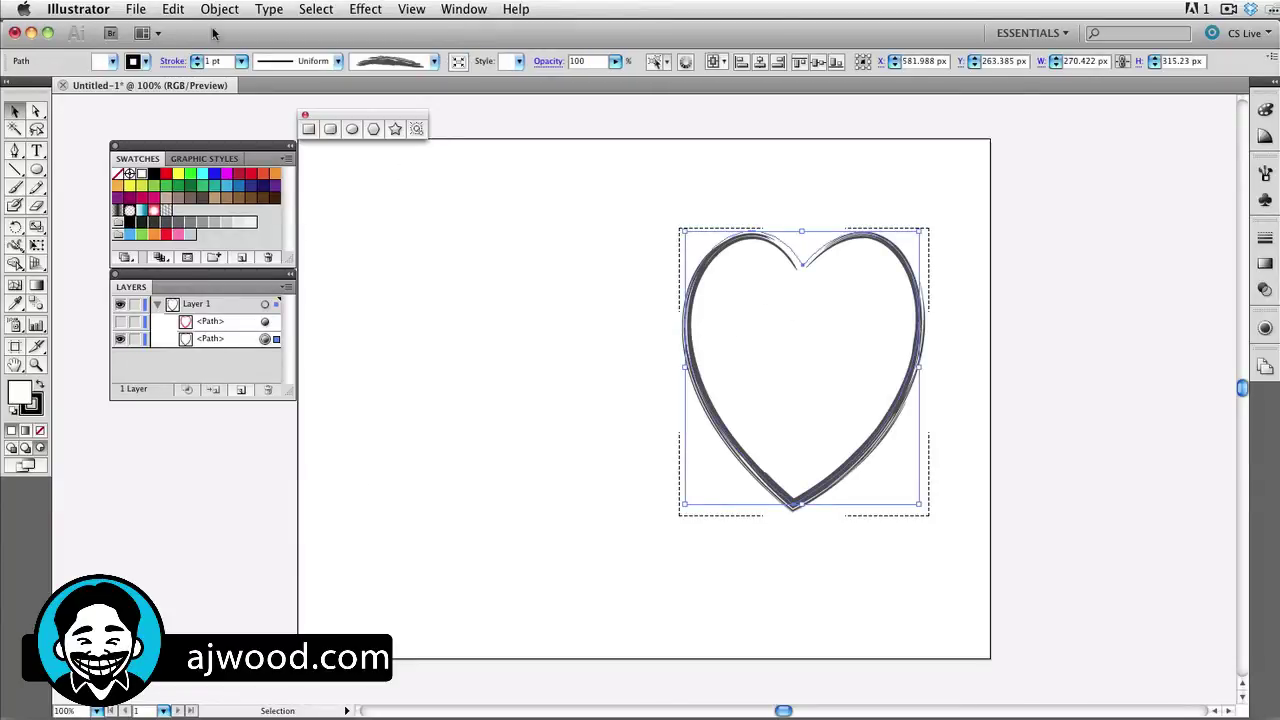
pyautogui.click(174, 10)
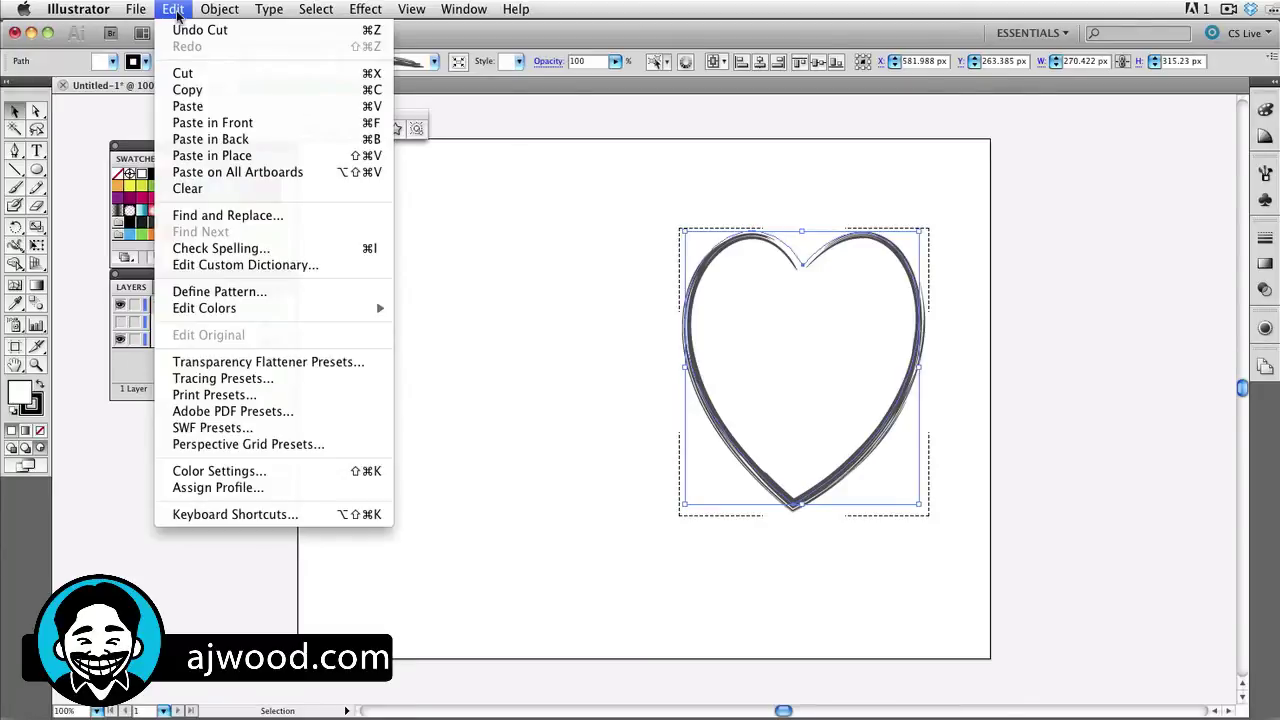
pyautogui.click(182, 106)
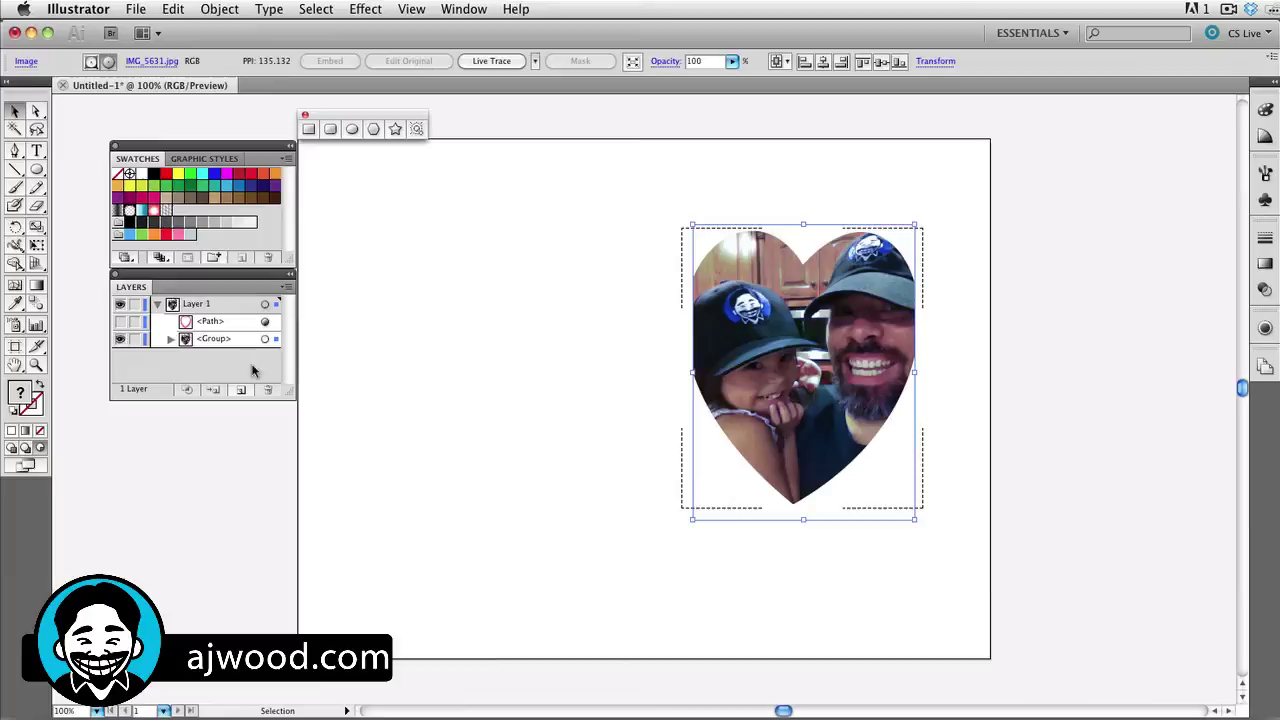
# - Unhide the red heart stroke, return to Draw Normal, deselect, and switch to Draw Behind
pyautogui.click(119, 325)
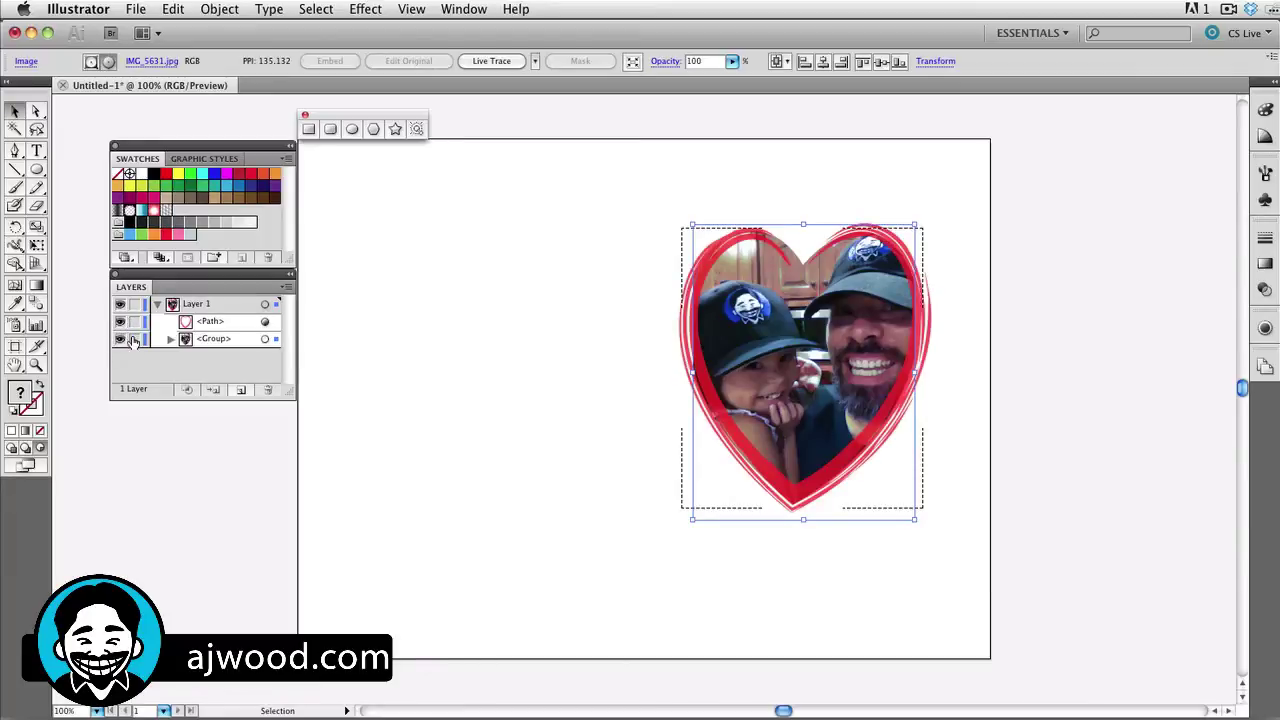
pyautogui.click(11, 449)
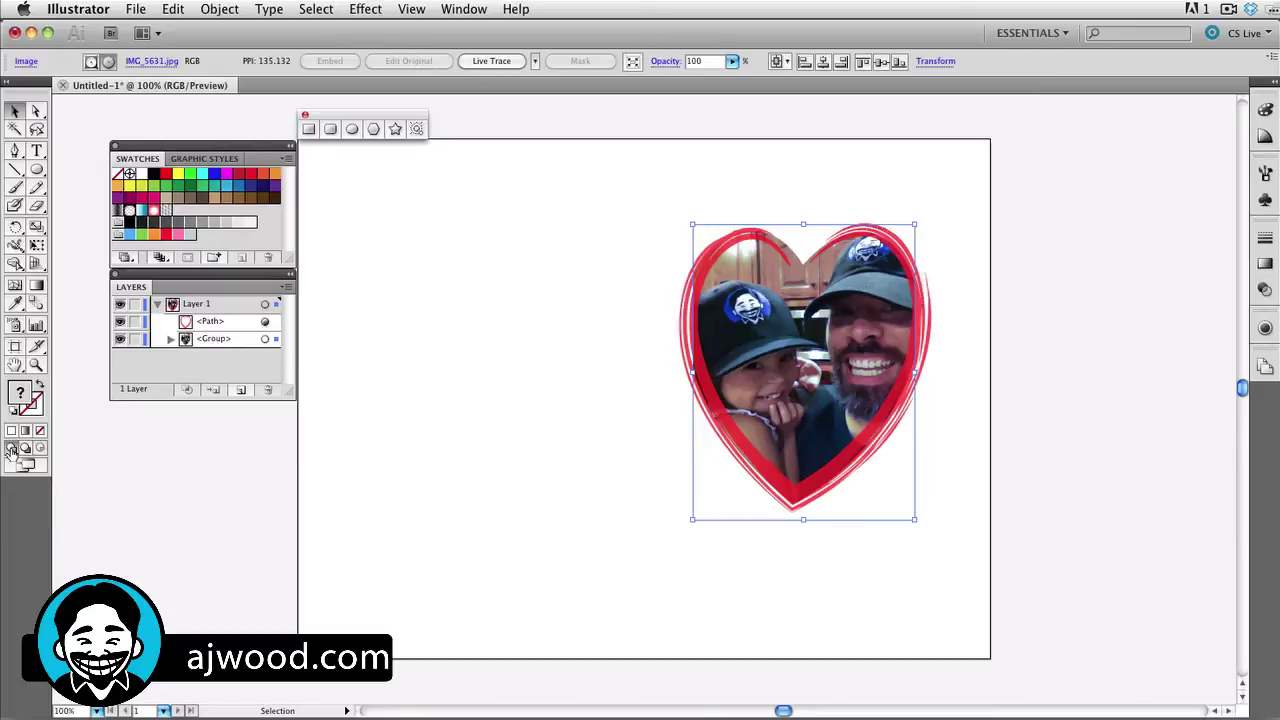
pyautogui.click(332, 455)
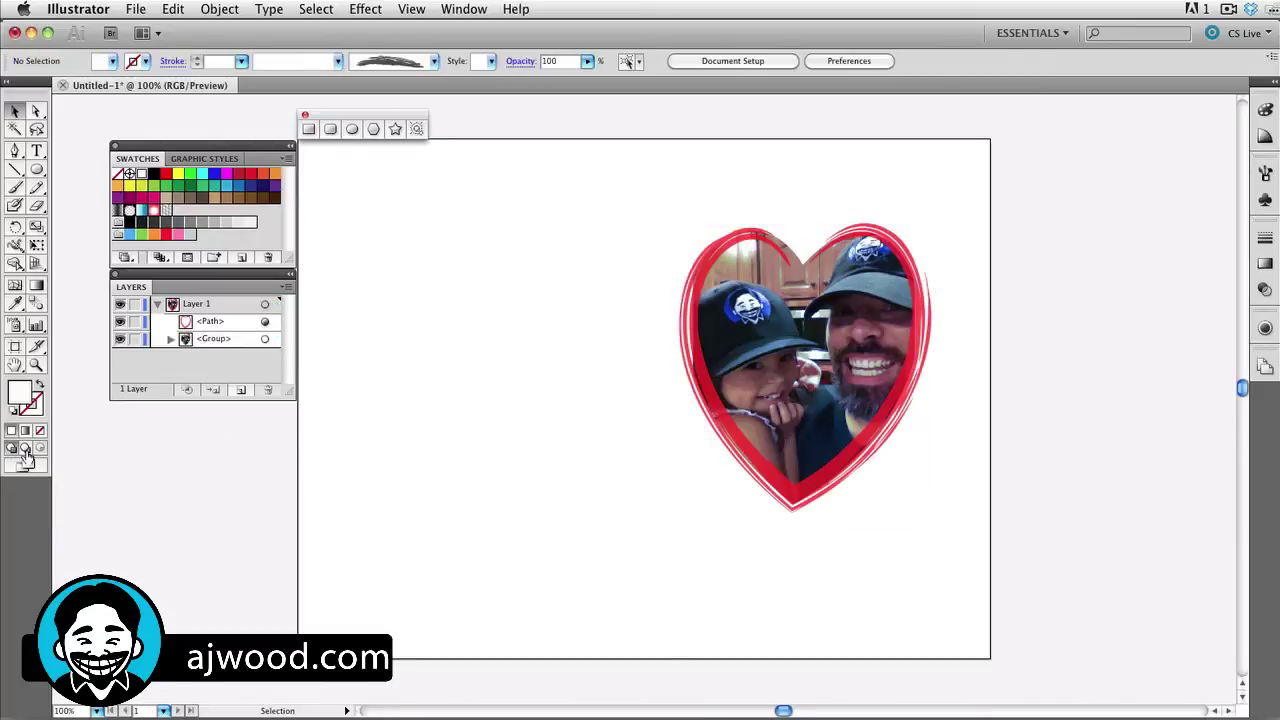
pyautogui.click(26, 449)
# - Set the fill to None and the stroke to dark green (R 0, G 104, B 55)
pyautogui.click(35, 410)
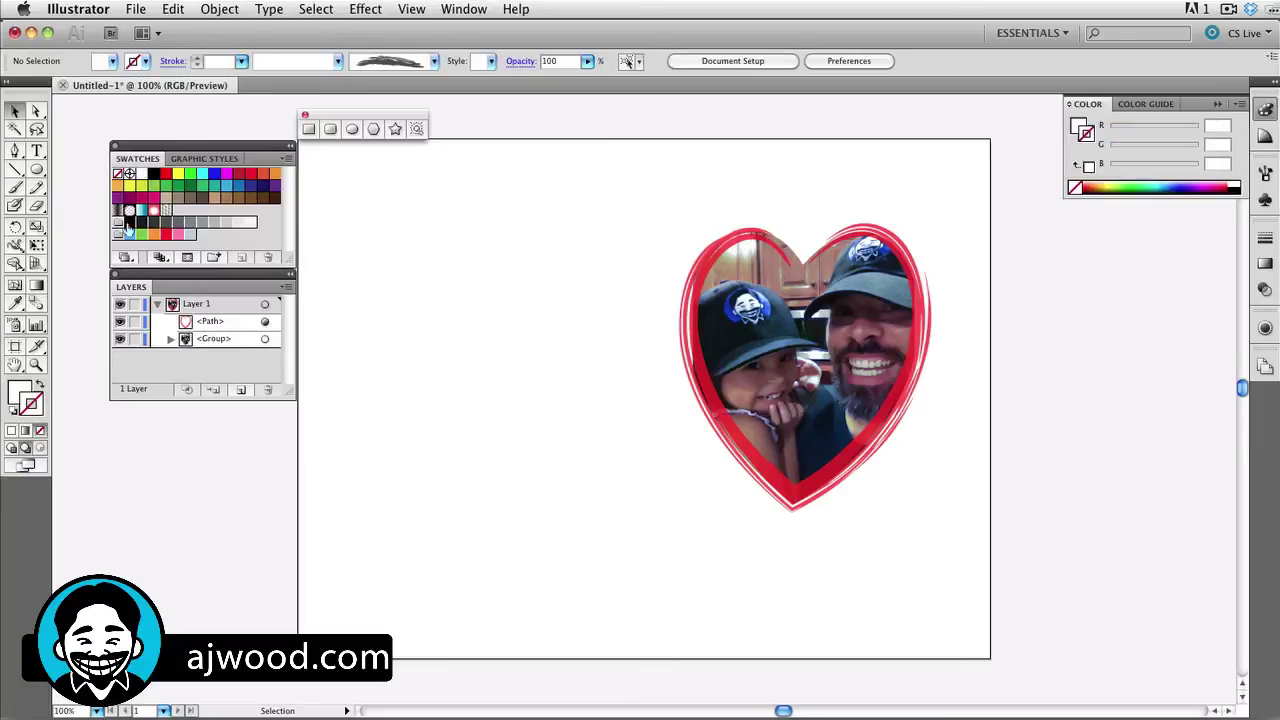
pyautogui.click(190, 176)
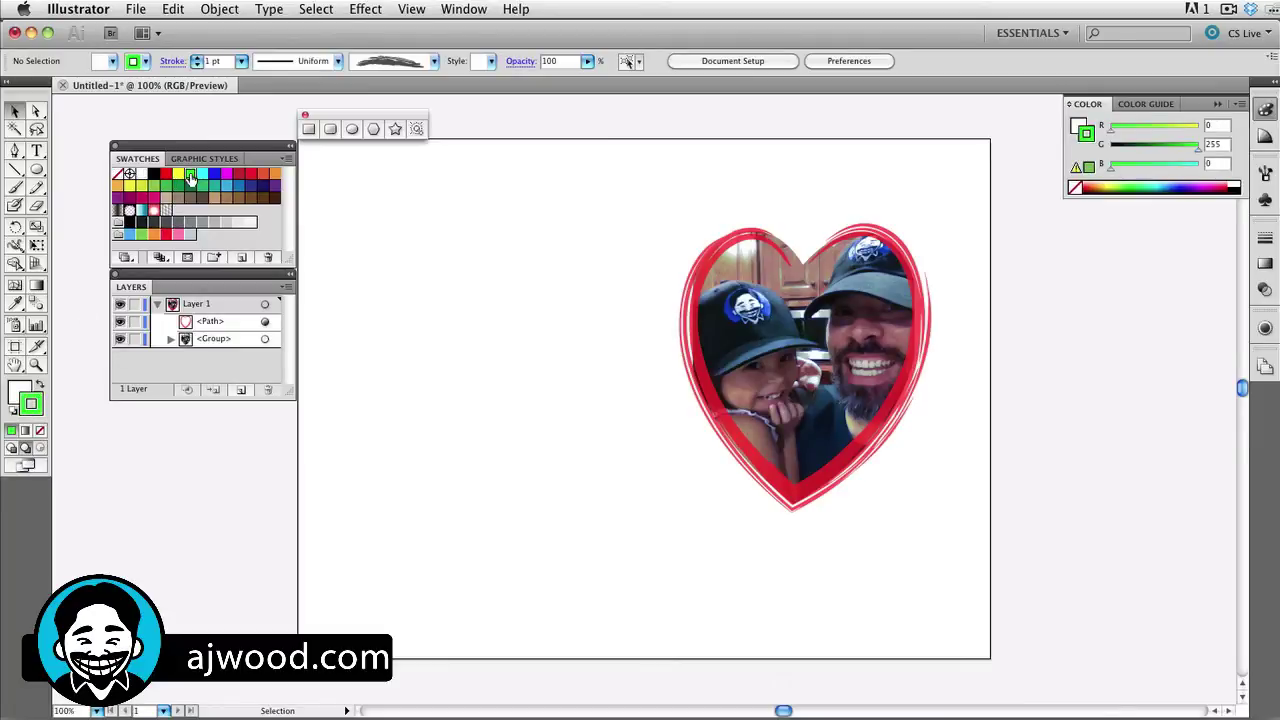
pyautogui.click(15, 394)
pyautogui.click(40, 430)
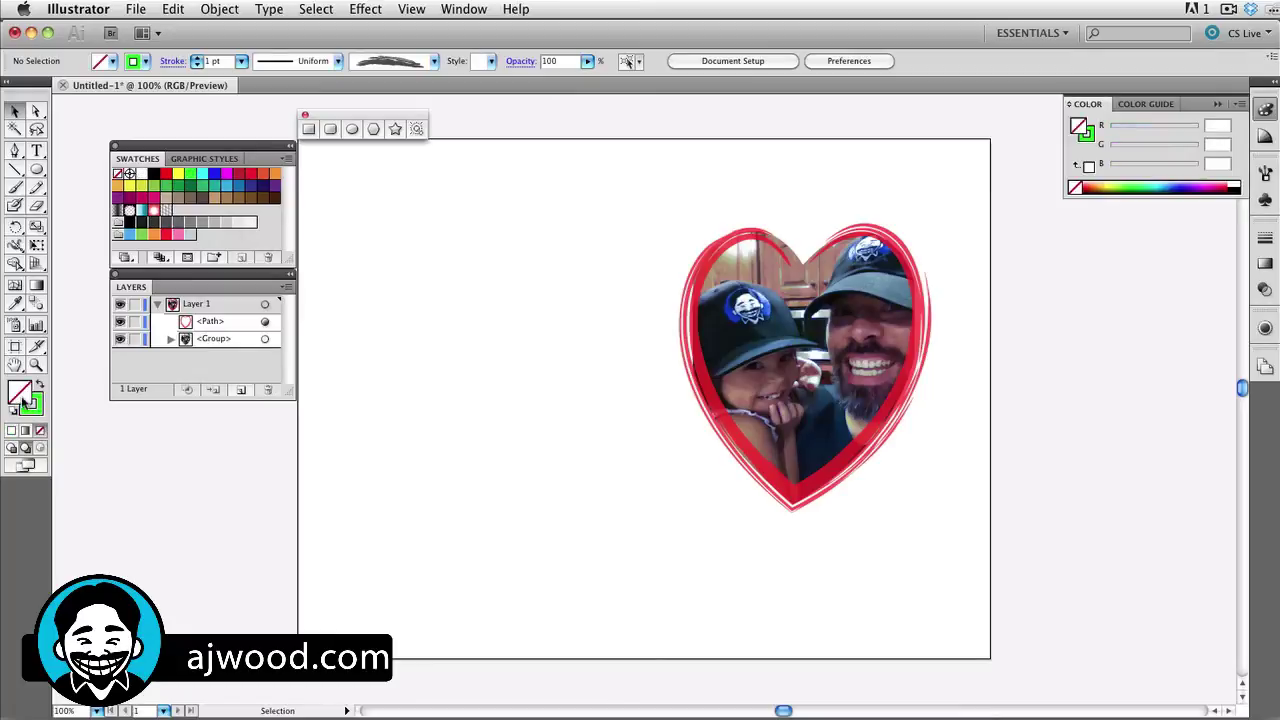
pyautogui.click(1266, 111)
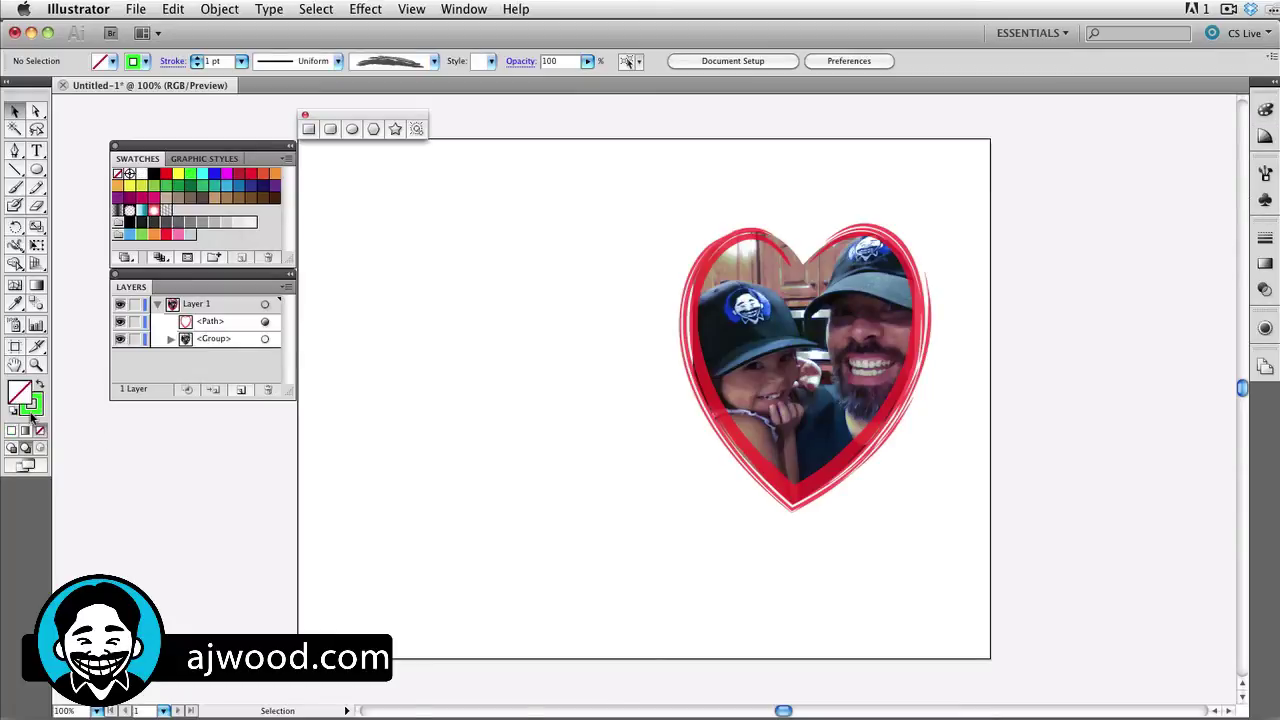
pyautogui.click(31, 410)
pyautogui.click(189, 185)
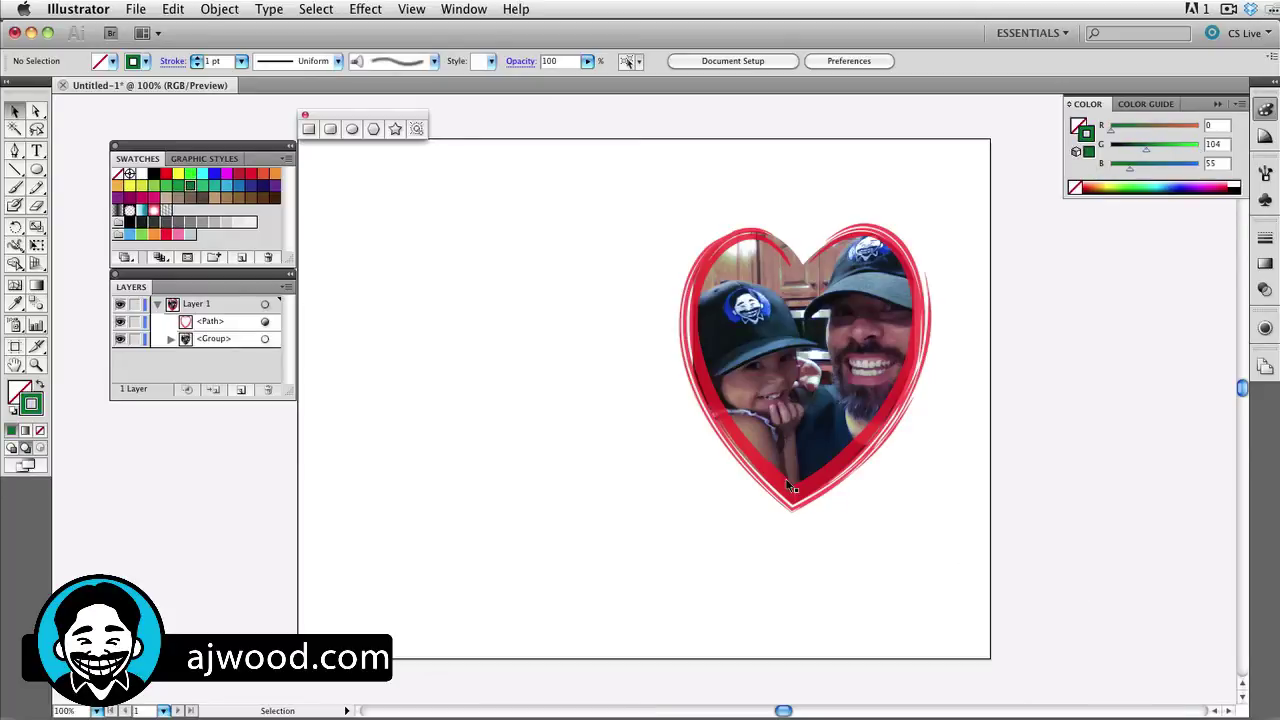
# - With the Paintbrush, paint a green stem below the heart's point and grass along the bottom edge
pyautogui.press('b')
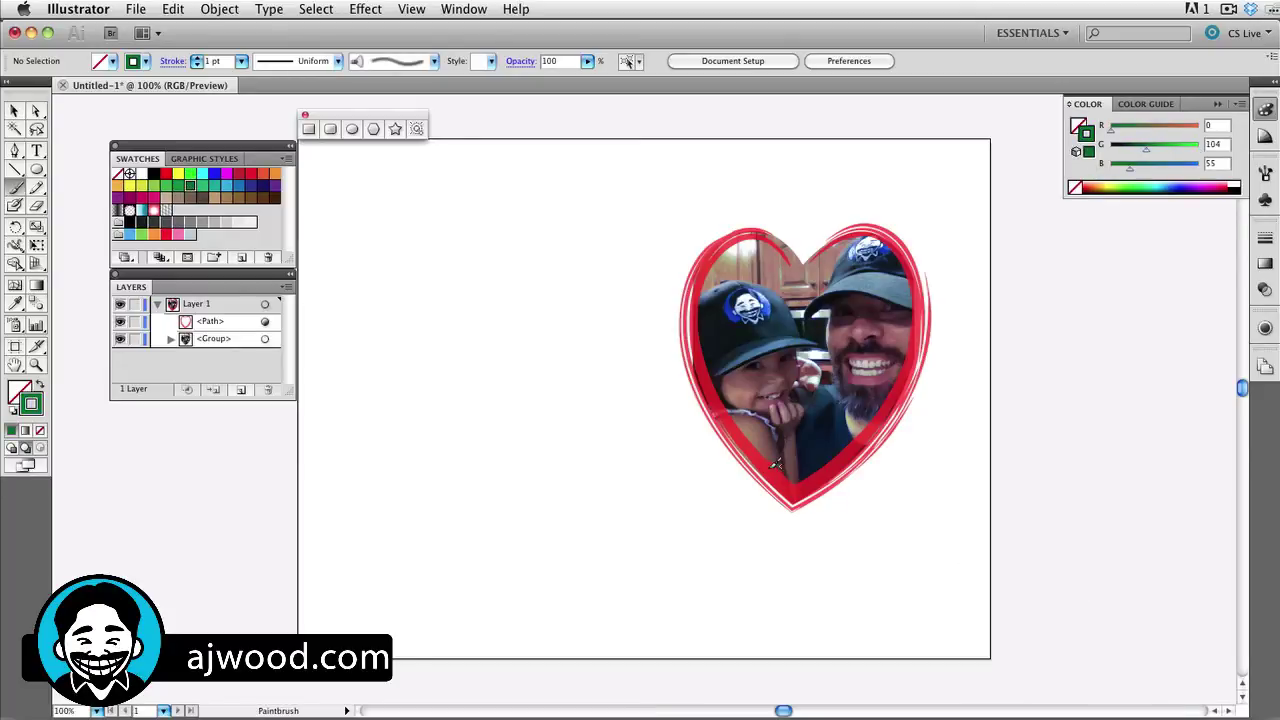
pyautogui.moveTo(791, 445)
pyautogui.mouseDown()
pyautogui.moveTo(791, 562)
pyautogui.moveTo(803, 502)
pyautogui.moveTo(815, 602)
pyautogui.moveTo(790, 550)
pyautogui.moveTo(800, 607)
pyautogui.moveTo(788, 547)
pyautogui.moveTo(756, 525)
pyautogui.moveTo(787, 543)
pyautogui.moveTo(760, 525)
pyautogui.mouseUp()
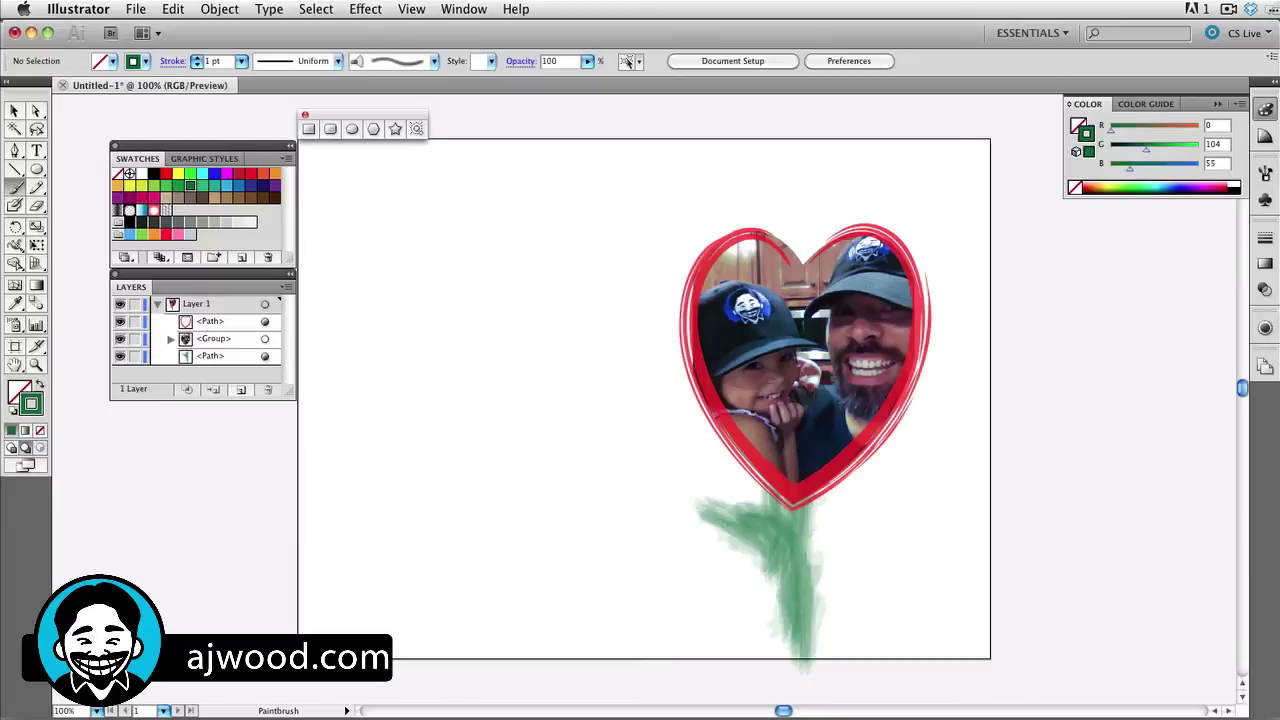
pyautogui.moveTo(792, 622)
pyautogui.mouseDown()
pyautogui.moveTo(362, 631)
pyautogui.moveTo(990, 629)
pyautogui.moveTo(930, 617)
pyautogui.moveTo(991, 615)
pyautogui.moveTo(946, 647)
pyautogui.moveTo(934, 603)
pyautogui.moveTo(912, 620)
pyautogui.moveTo(698, 587)
pyautogui.moveTo(685, 614)
pyautogui.moveTo(631, 625)
pyautogui.moveTo(378, 612)
pyautogui.mouseUp()
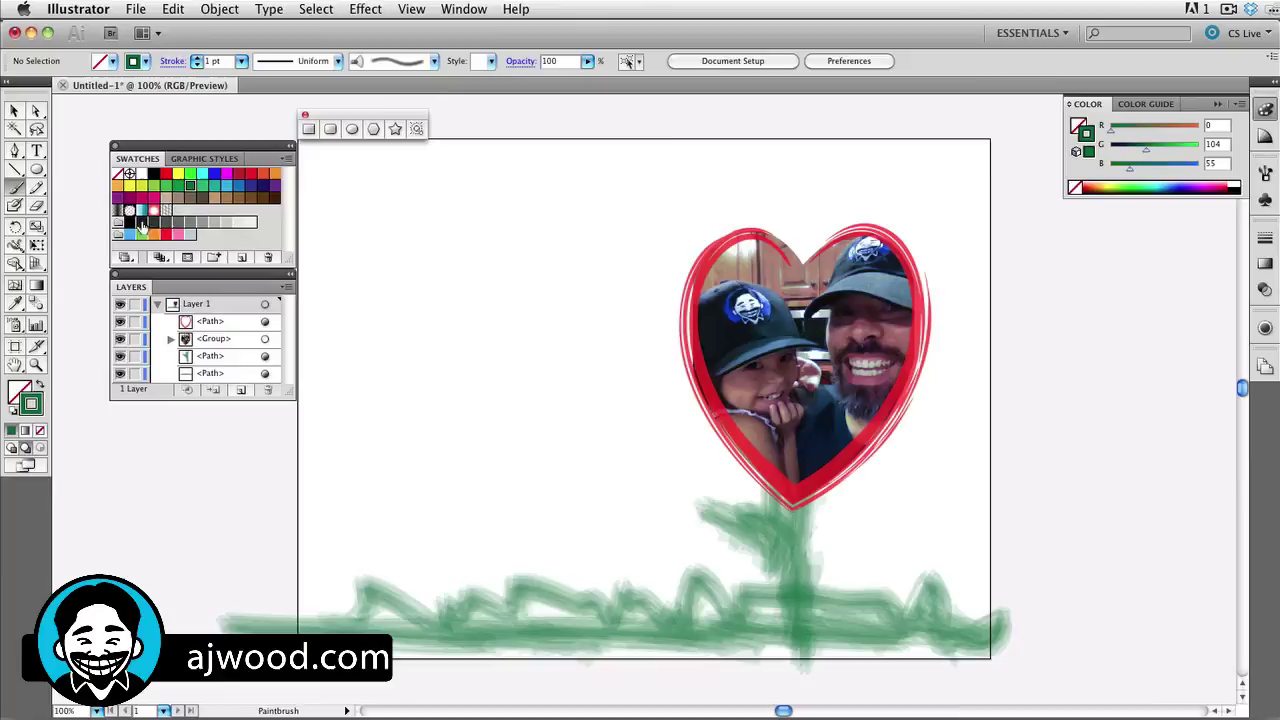
# - Paint an orange sun blob in the upper-left corner with yellow rays around it
pyautogui.click(118, 186)
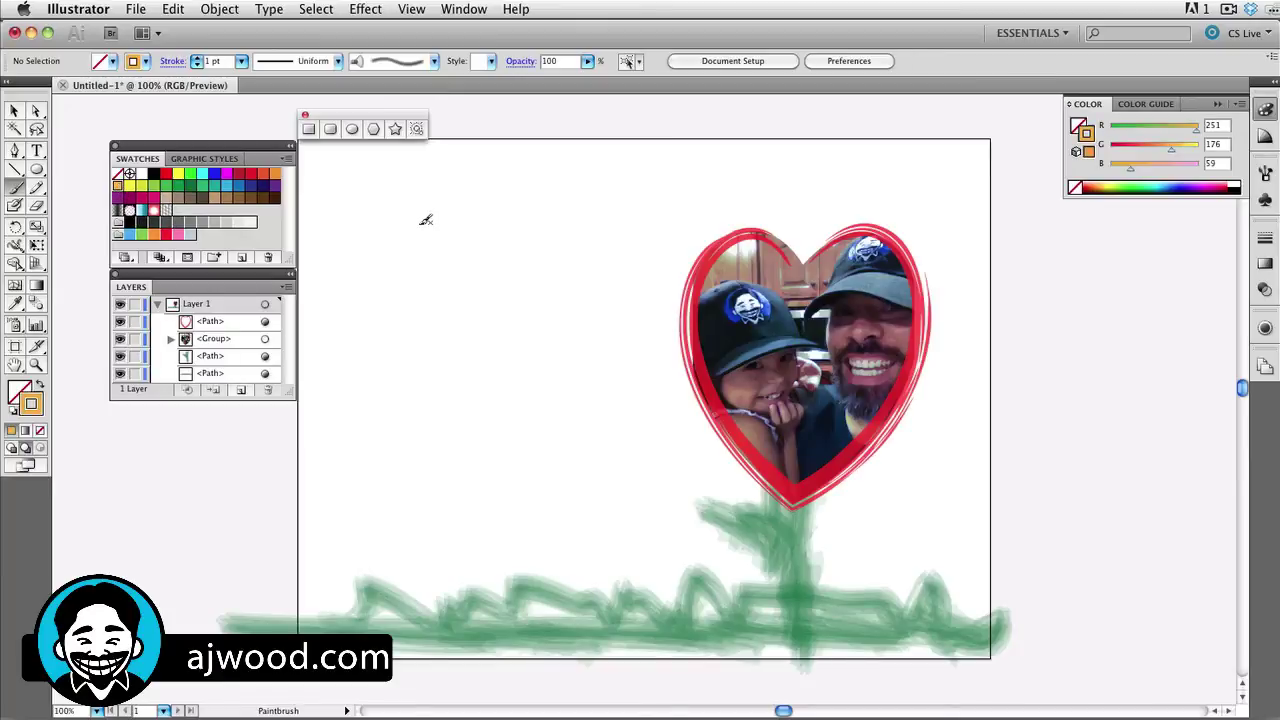
pyautogui.moveTo(437, 229)
pyautogui.mouseDown()
pyautogui.moveTo(450, 266)
pyautogui.moveTo(405, 250)
pyautogui.moveTo(442, 232)
pyautogui.moveTo(399, 208)
pyautogui.moveTo(465, 209)
pyautogui.moveTo(438, 200)
pyautogui.moveTo(449, 226)
pyautogui.moveTo(417, 236)
pyautogui.moveTo(413, 266)
pyautogui.moveTo(453, 272)
pyautogui.moveTo(426, 240)
pyautogui.moveTo(395, 258)
pyautogui.moveTo(399, 242)
pyautogui.moveTo(358, 207)
pyautogui.moveTo(413, 190)
pyautogui.moveTo(440, 223)
pyautogui.mouseUp()
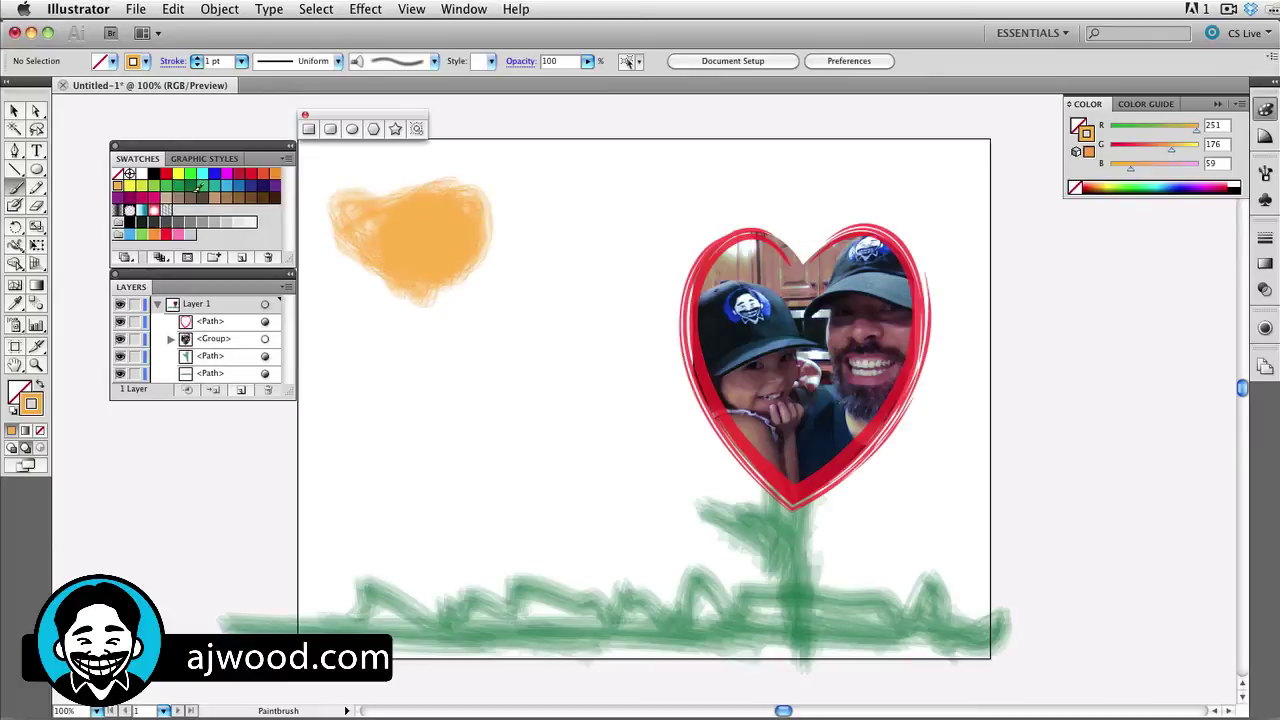
pyautogui.click(130, 186)
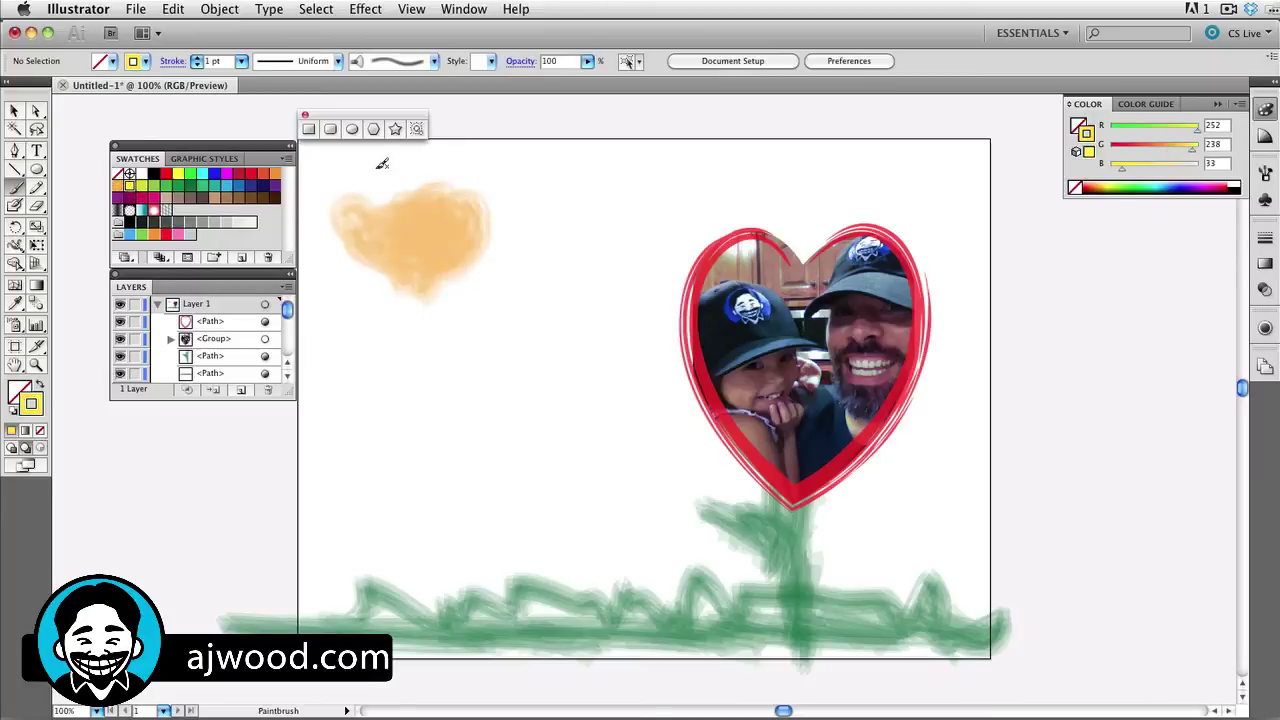
pyautogui.moveTo(381, 163)
pyautogui.mouseDown()
pyautogui.moveTo(438, 289)
pyautogui.moveTo(402, 154)
pyautogui.moveTo(457, 318)
pyautogui.moveTo(393, 160)
pyautogui.moveTo(445, 290)
pyautogui.moveTo(417, 183)
pyautogui.moveTo(410, 167)
pyautogui.moveTo(445, 370)
pyautogui.moveTo(444, 236)
pyautogui.moveTo(462, 228)
pyautogui.moveTo(420, 219)
pyautogui.moveTo(309, 233)
pyautogui.moveTo(470, 229)
pyautogui.moveTo(234, 255)
pyautogui.moveTo(602, 206)
pyautogui.moveTo(531, 184)
pyautogui.moveTo(456, 240)
pyautogui.moveTo(449, 150)
pyautogui.moveTo(378, 308)
pyautogui.moveTo(489, 105)
pyautogui.moveTo(430, 172)
pyautogui.moveTo(382, 313)
pyautogui.moveTo(425, 253)
pyautogui.moveTo(332, 182)
pyautogui.moveTo(470, 238)
pyautogui.moveTo(384, 196)
pyautogui.moveTo(489, 251)
pyautogui.moveTo(374, 199)
pyautogui.moveTo(547, 294)
pyautogui.moveTo(304, 148)
pyautogui.moveTo(474, 233)
pyautogui.moveTo(380, 196)
pyautogui.moveTo(457, 257)
pyautogui.mouseUp()
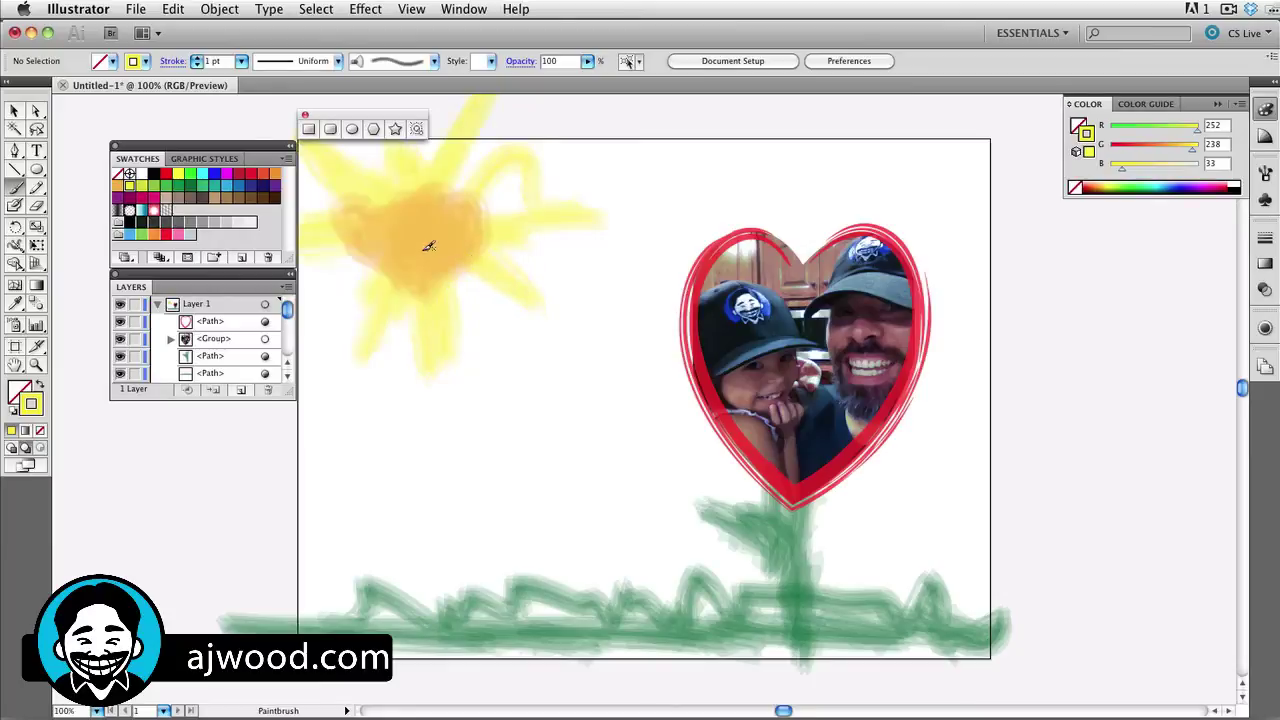